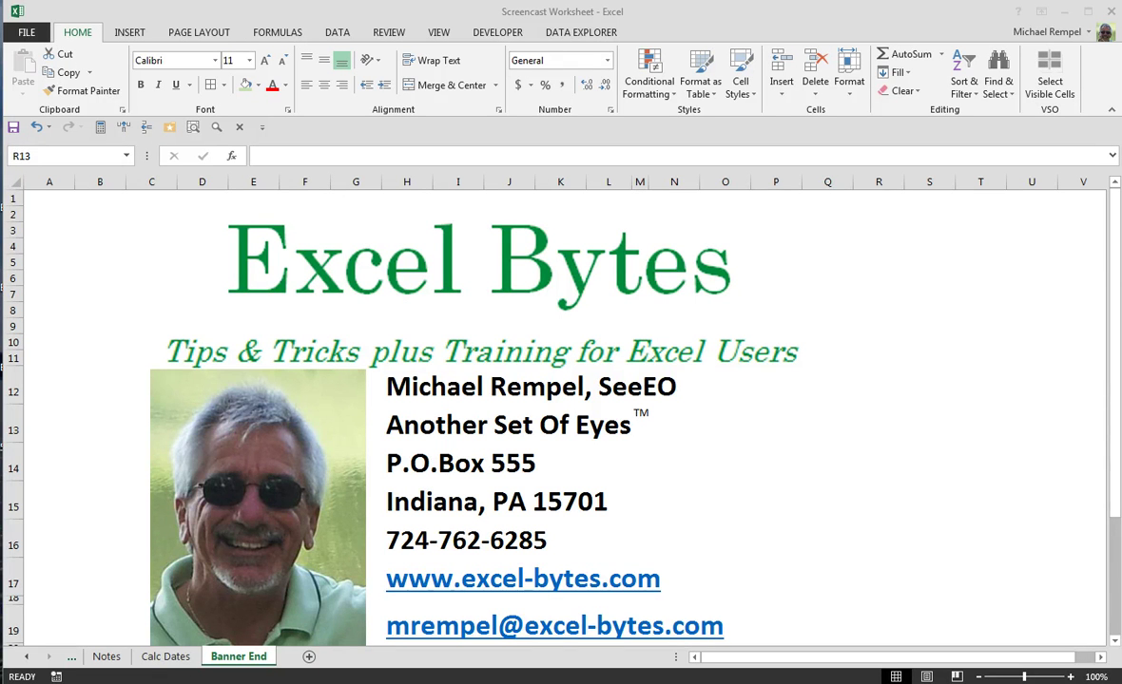
- Switch to the Calc Dates sheet showing dates 11/15/2001 and 7/1/2013
{"action": "left_click", "coordinate": [165, 657]}
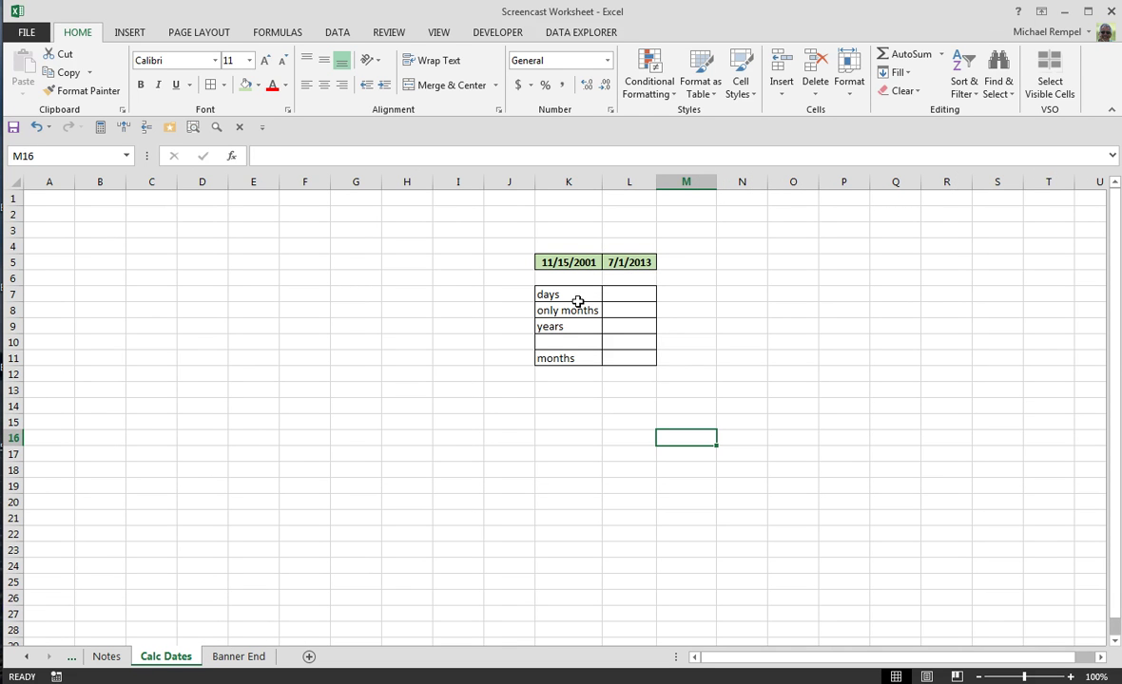
- Enter =L5-K5 in L7 to get 4,246 days between the two dates
{"action": "left_click", "coordinate": [616, 295]}
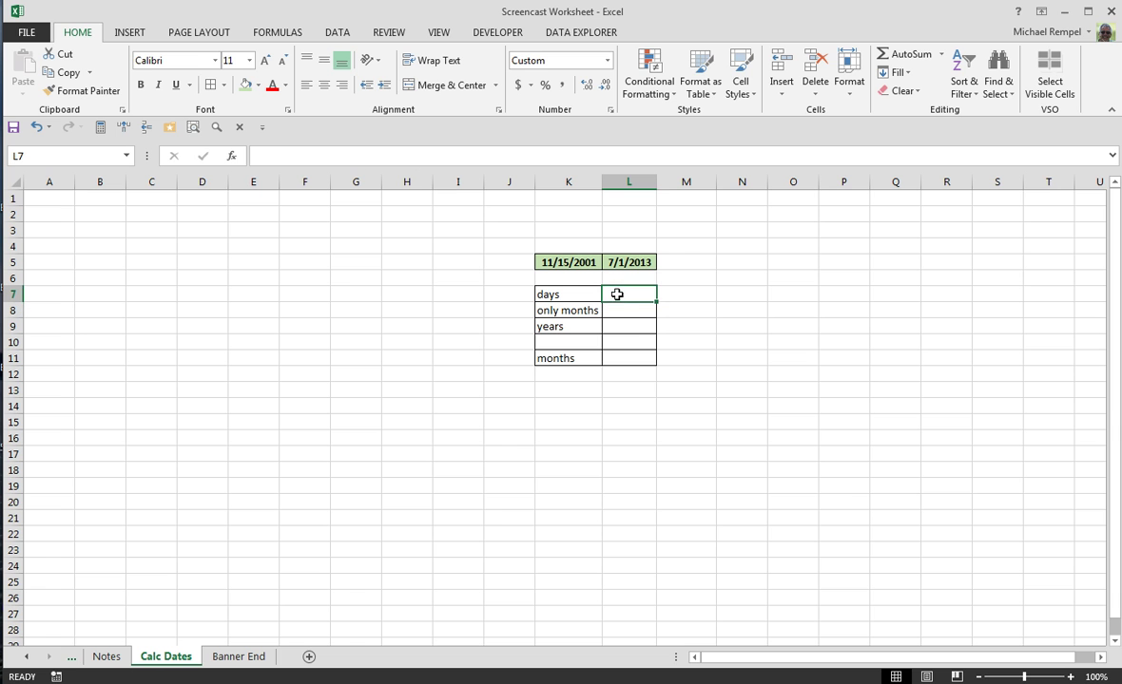
{"action": "type", "text": "="}
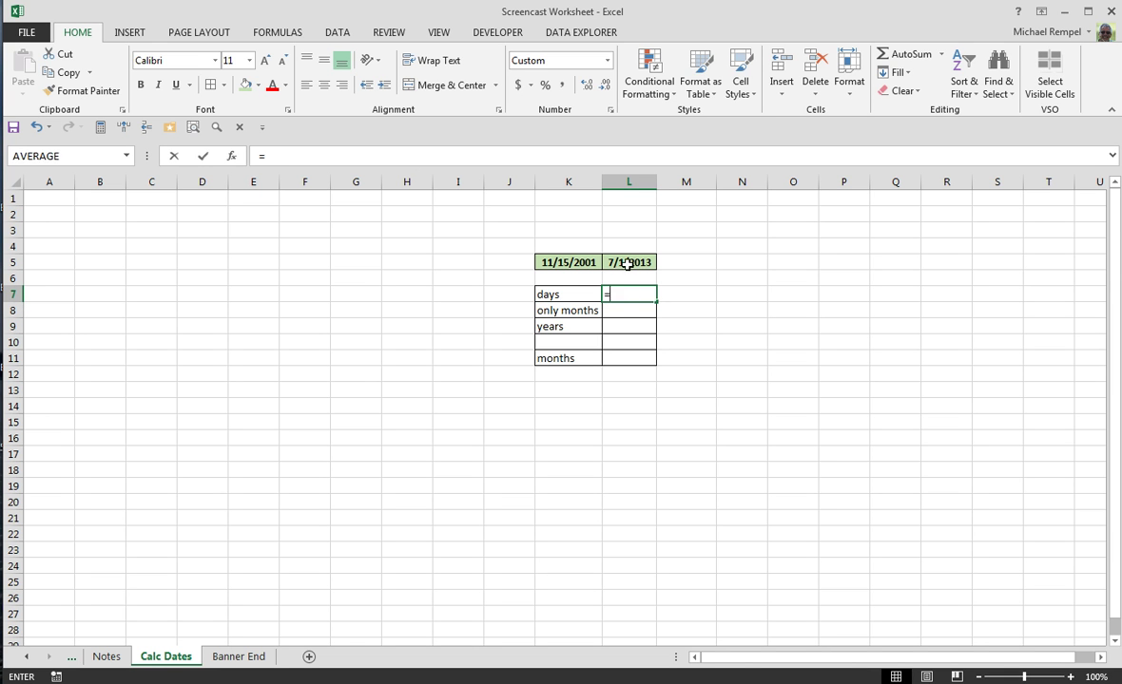
{"action": "left_click", "coordinate": [627, 263]}
{"action": "type", "text": "-"}
{"action": "left_click", "coordinate": [564, 261]}
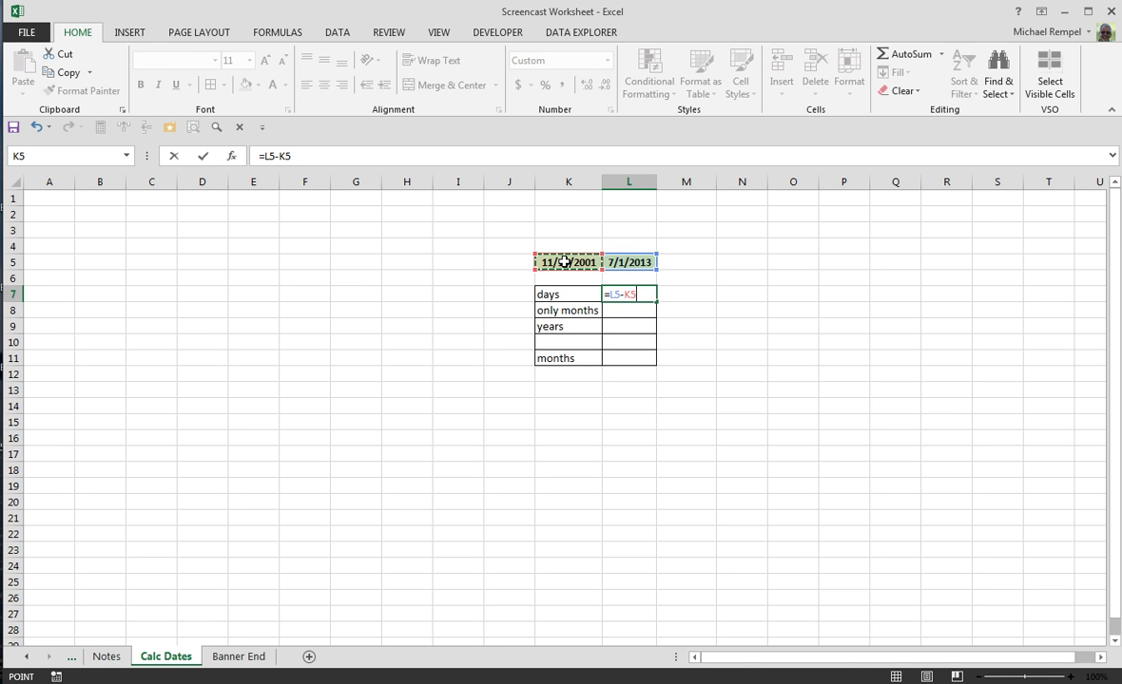
{"action": "key", "text": "Return"}
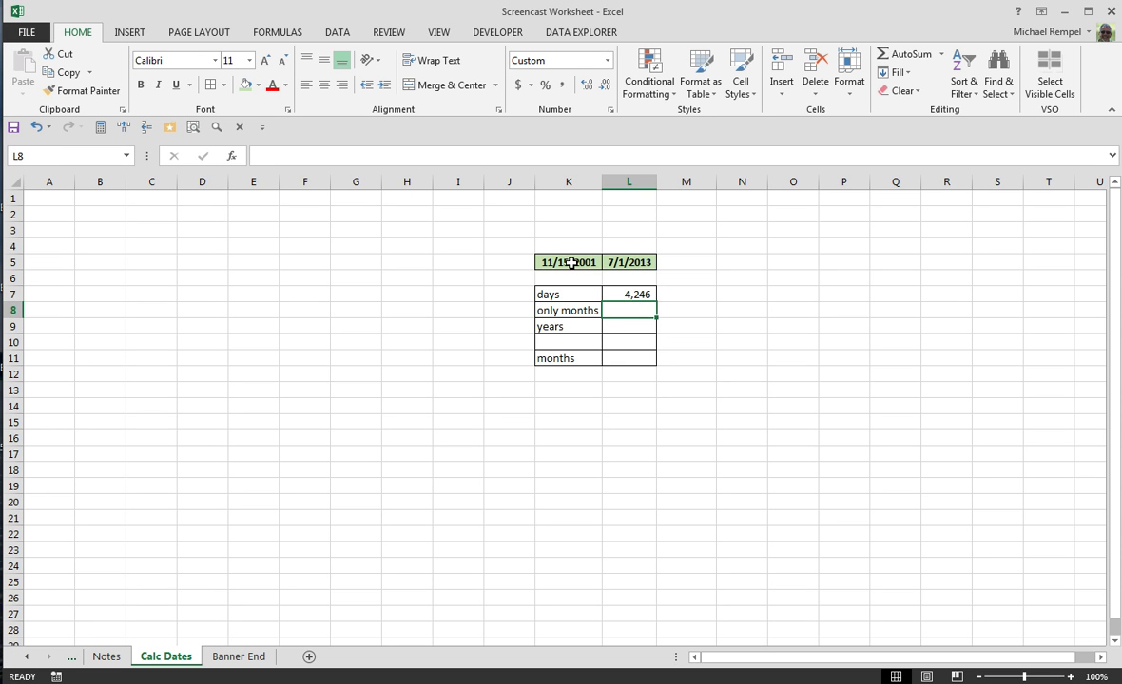
{"action": "left_click_drag", "start_coordinate": [571, 263], "coordinate": [611, 263]}
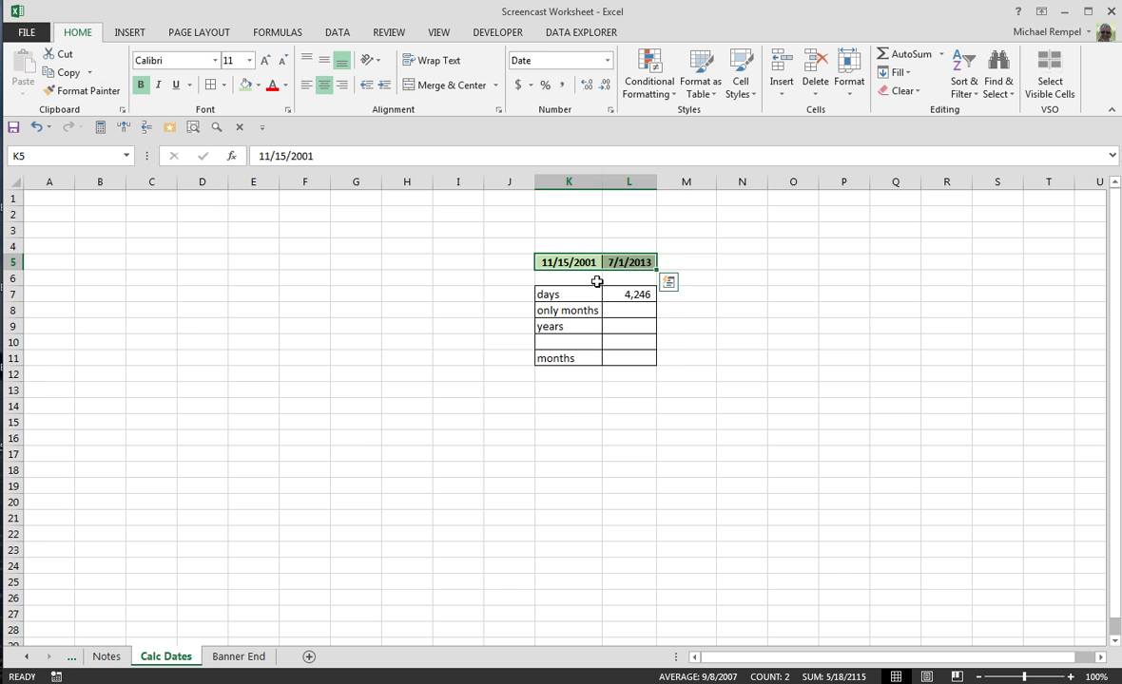
{"action": "left_click", "coordinate": [608, 61]}
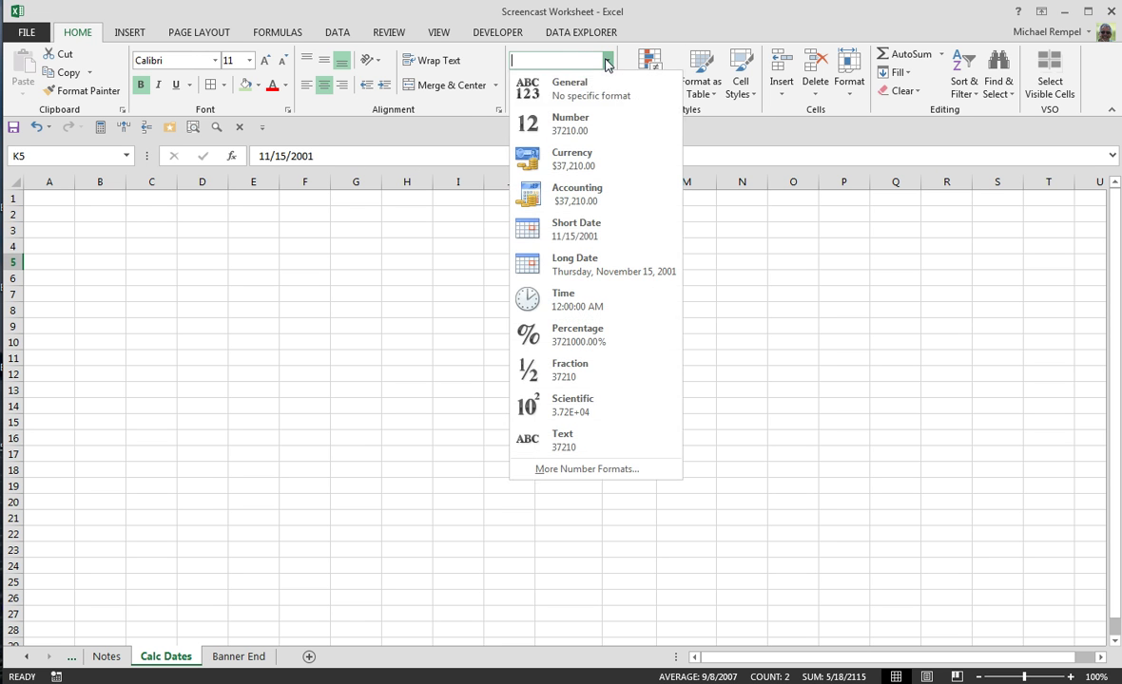
{"action": "left_click", "coordinate": [571, 89]}
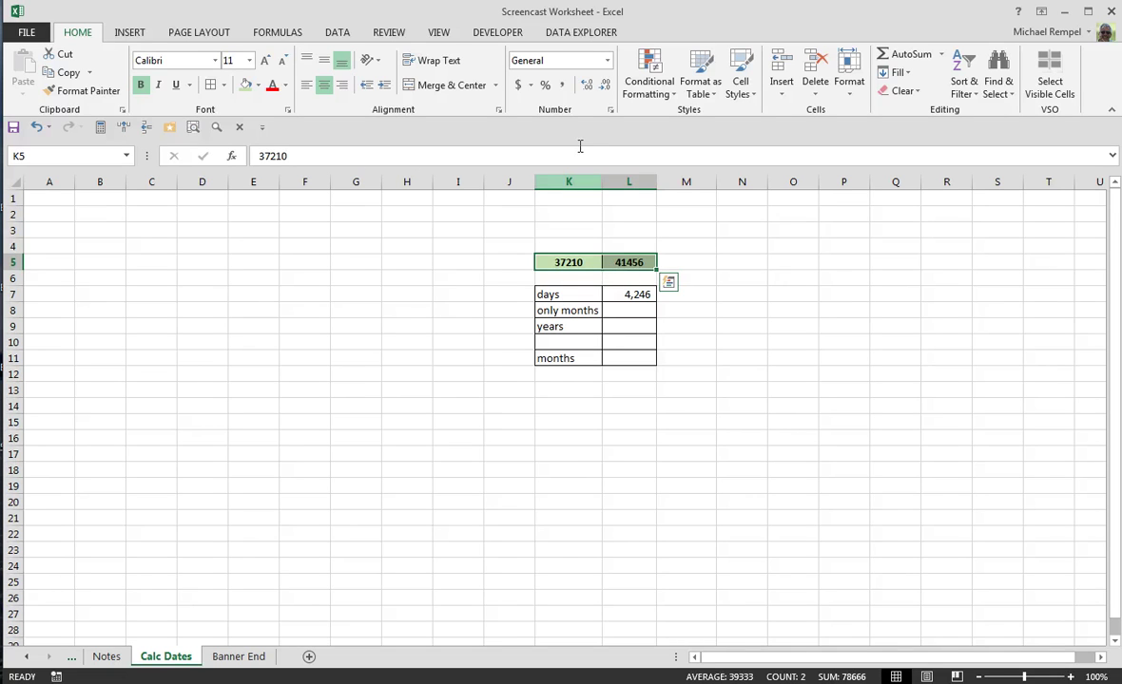
{"action": "key", "text": "ctrl+z"}
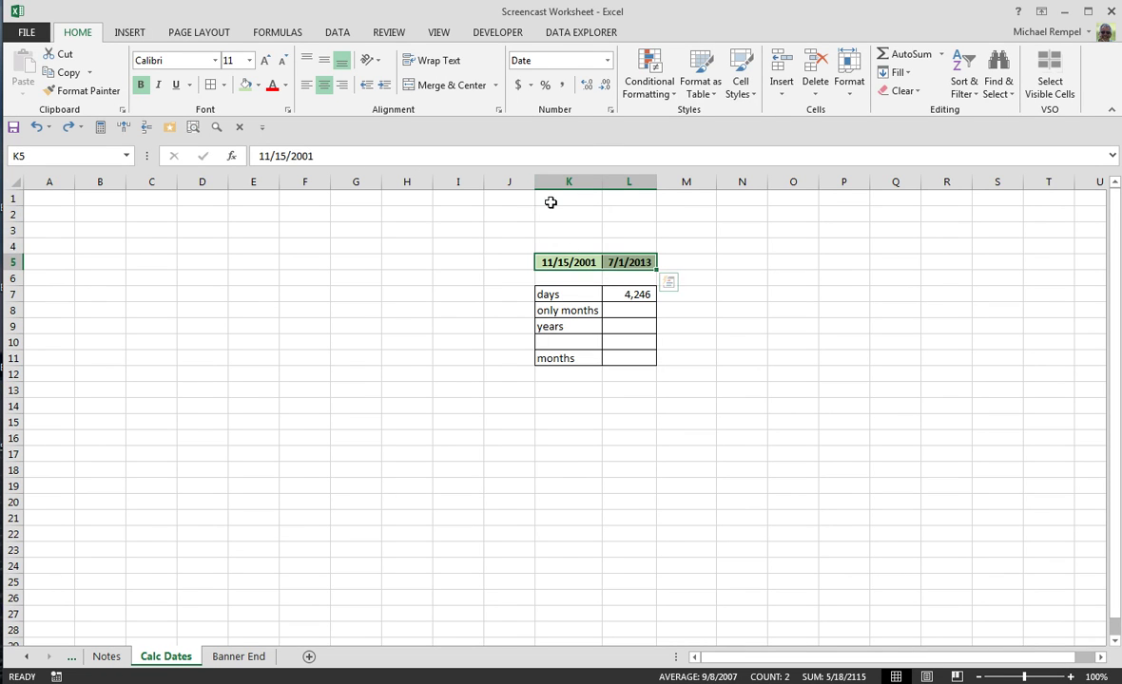
{"action": "left_click", "coordinate": [627, 295]}
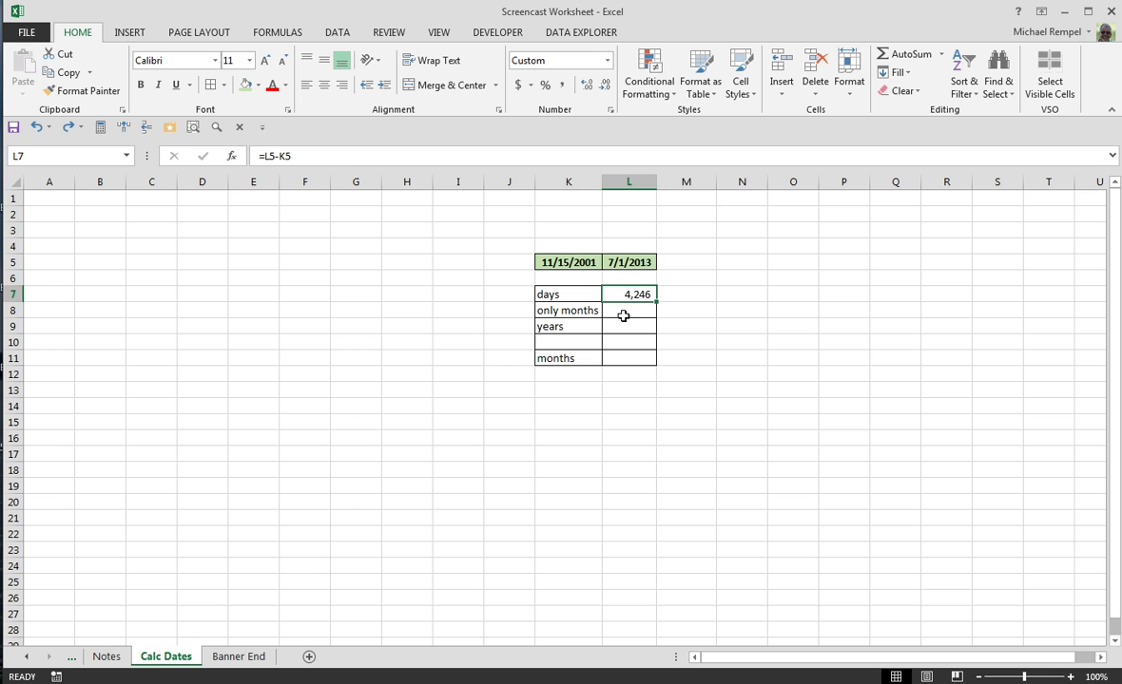
- Start a MONTH(L5) minus MONTH formula in L8, which returns #NAME? from a misspelling
{"action": "left_click", "coordinate": [625, 312]}
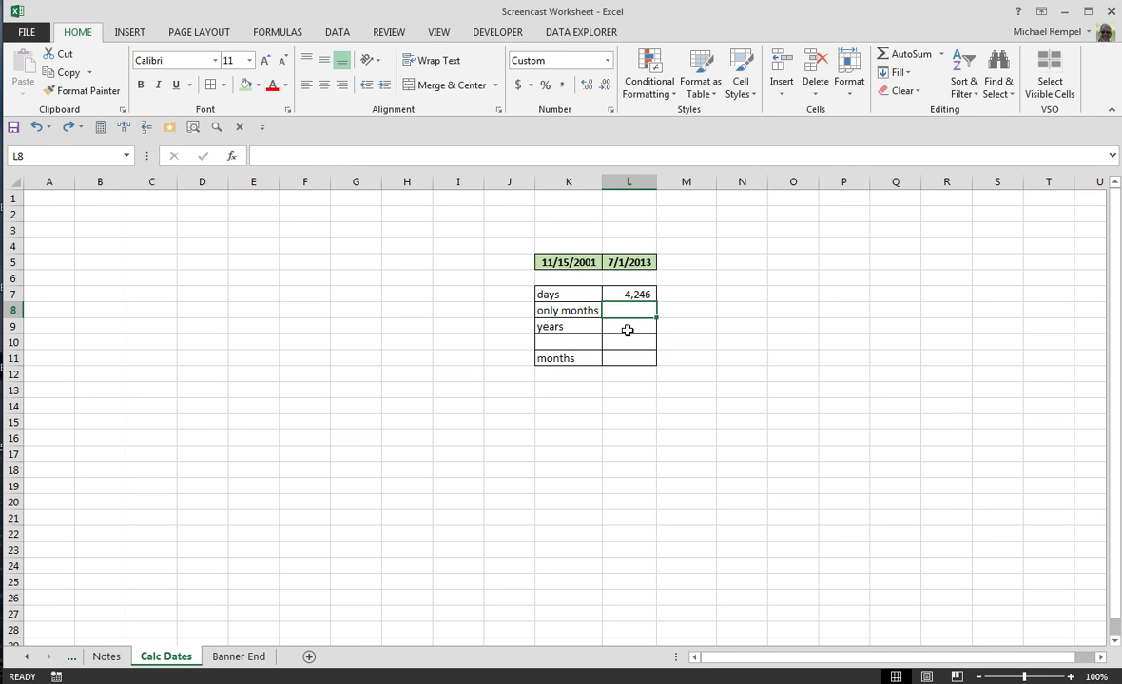
{"action": "type", "text": "=mon"}
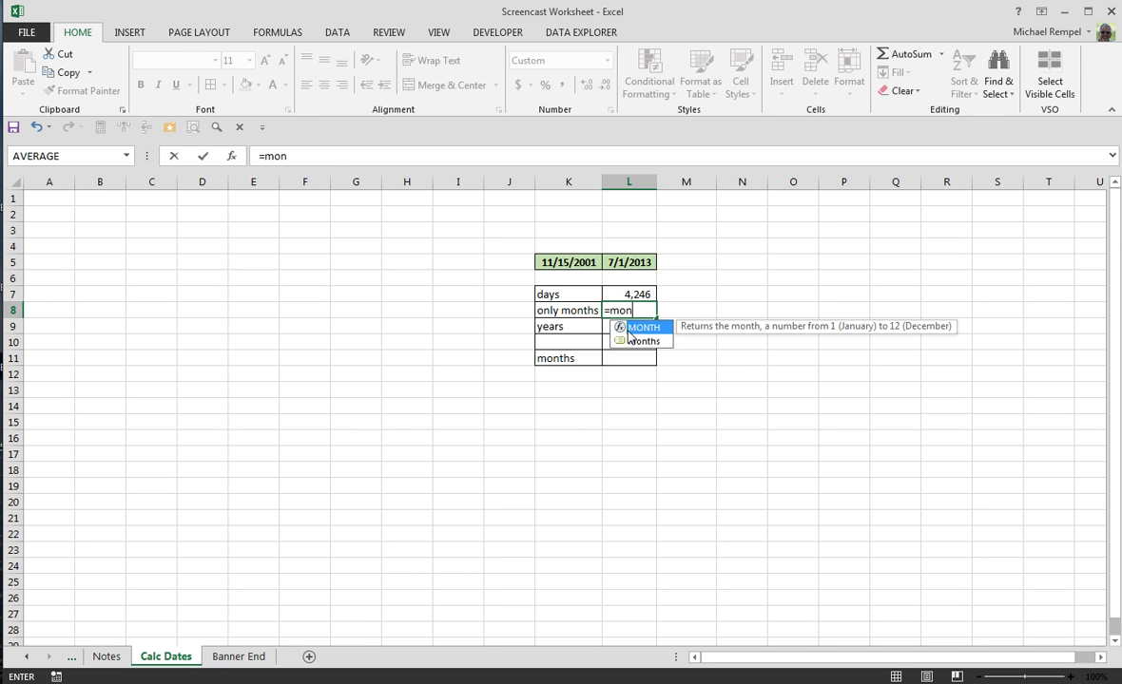
{"action": "key", "text": "Tab"}
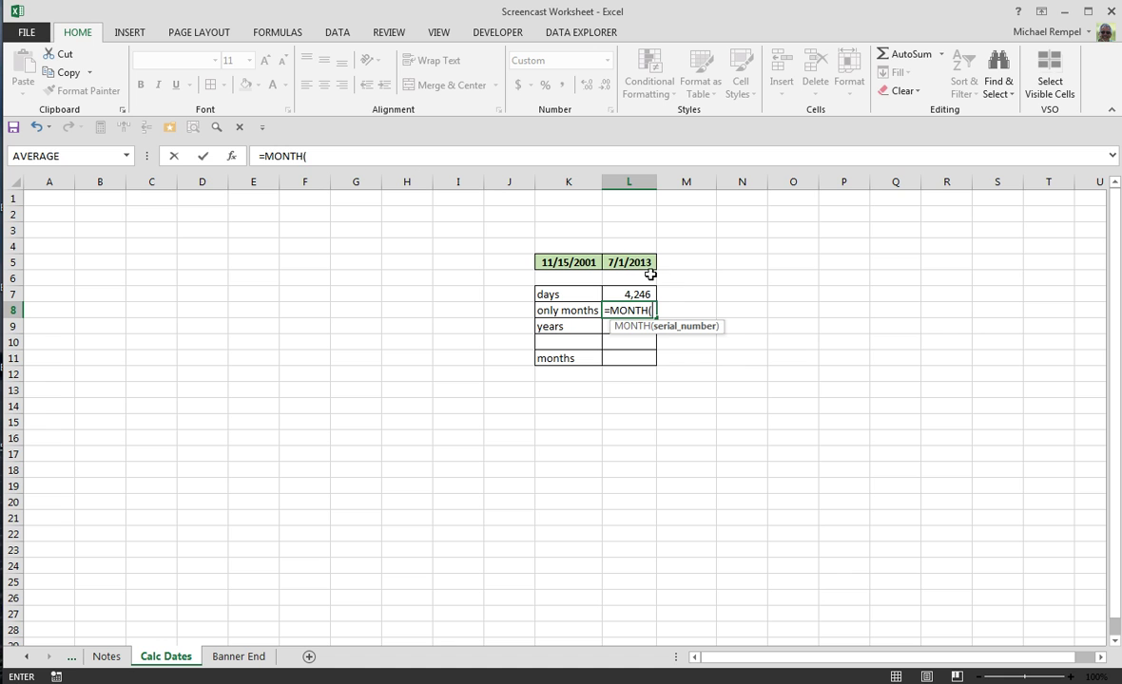
{"action": "left_click", "coordinate": [639, 262]}
{"action": "type", "text": ")"}
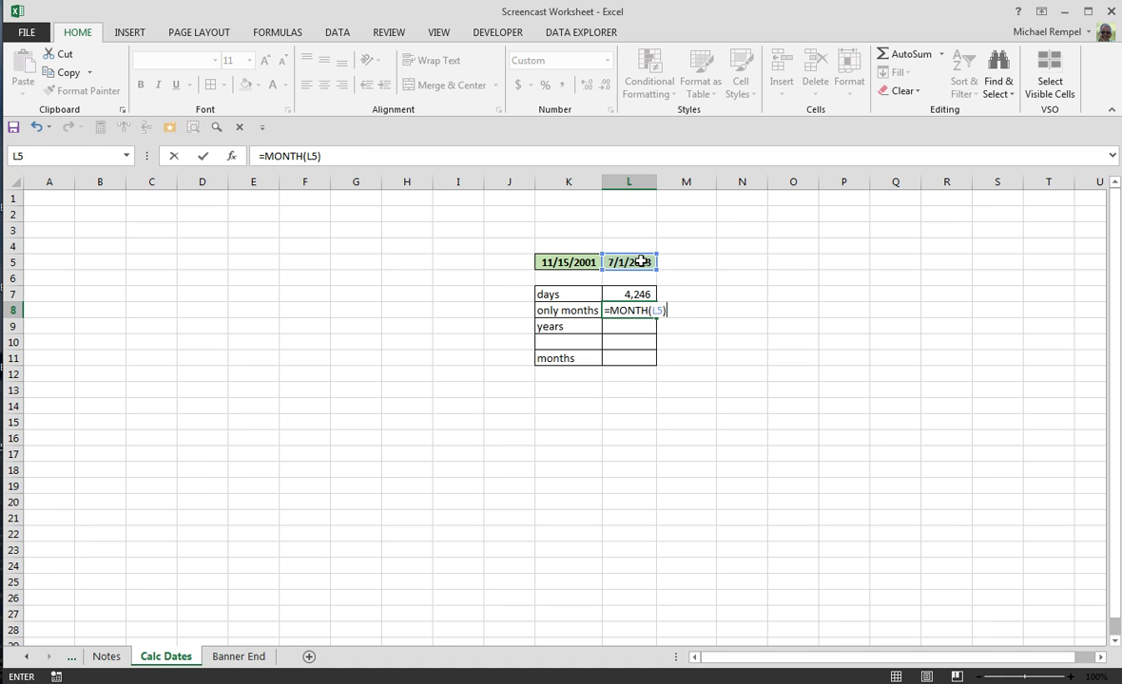
{"action": "type", "text": "-month"}
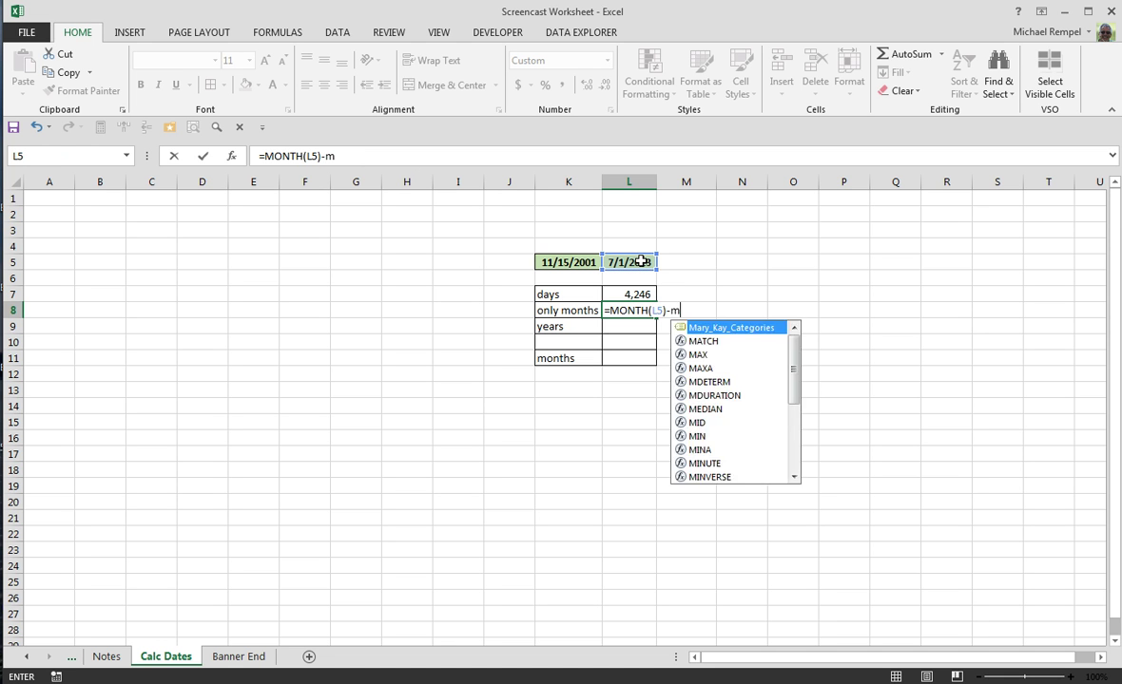
{"action": "key", "text": "Tab"}
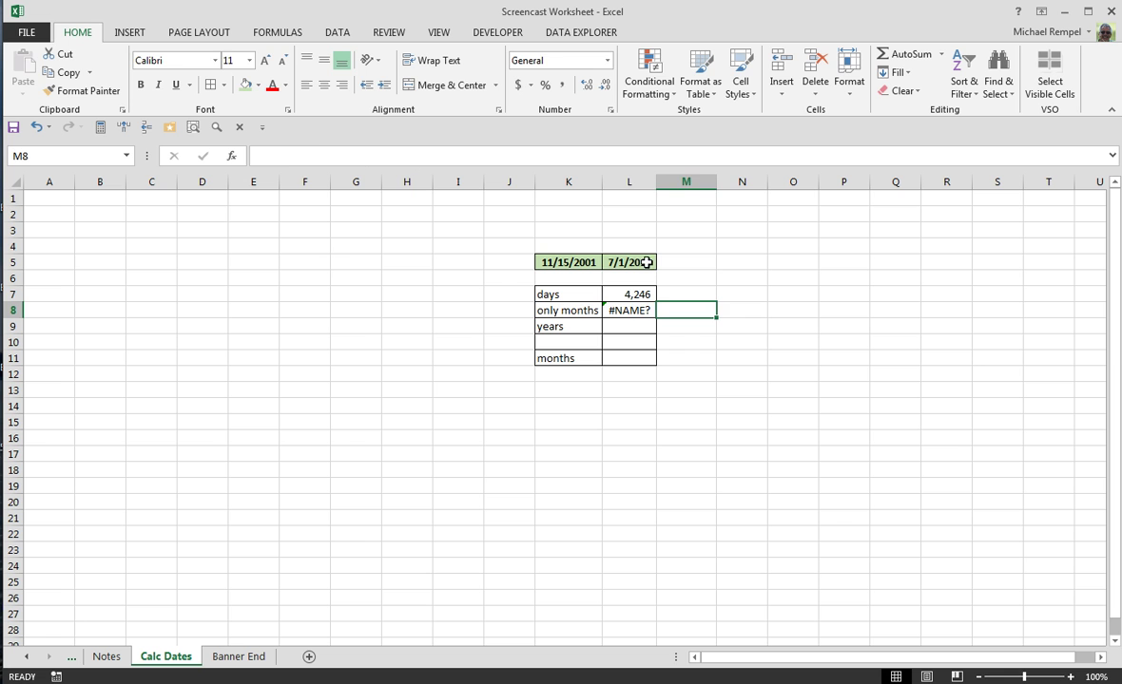
- Fix the misspelled function so L8 holds =MONTH(L5)-MONTH(K5), showing (4)
{"action": "left_click", "coordinate": [628, 310]}
{"action": "left_click", "coordinate": [376, 156]}
{"action": "key", "text": "BackSpace"}
{"action": "key", "text": "BackSpace"}
{"action": "key", "text": "BackSpace"}
{"action": "key", "text": "BackSpace"}
{"action": "key", "text": "BackSpace"}
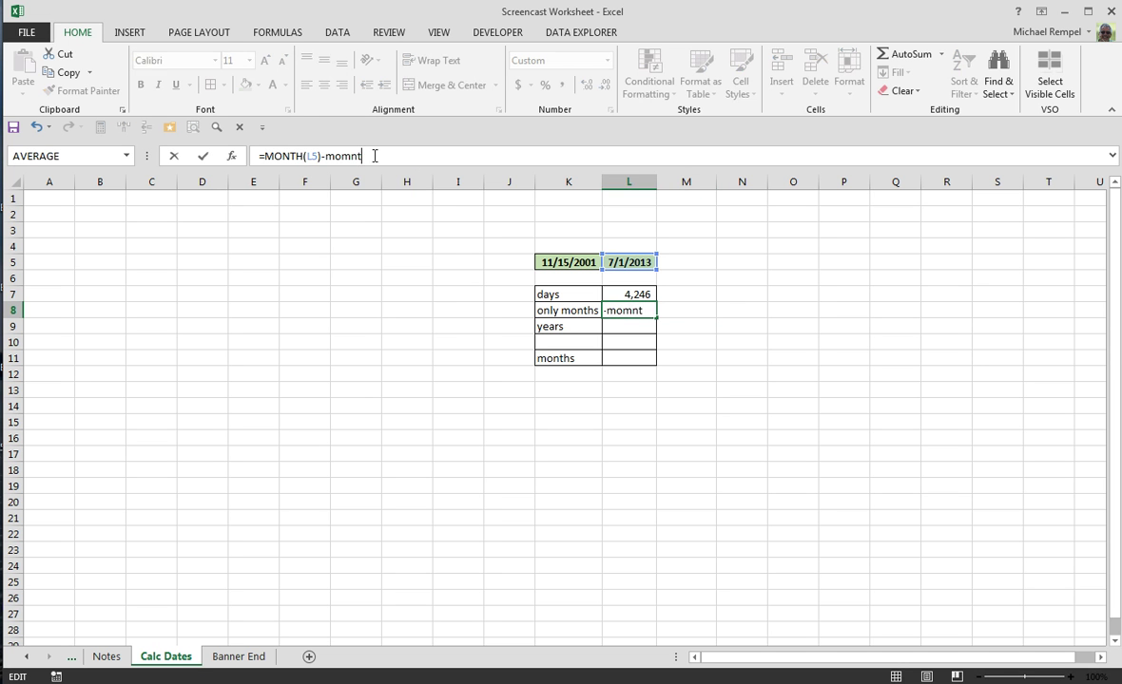
{"action": "type", "text": "on"}
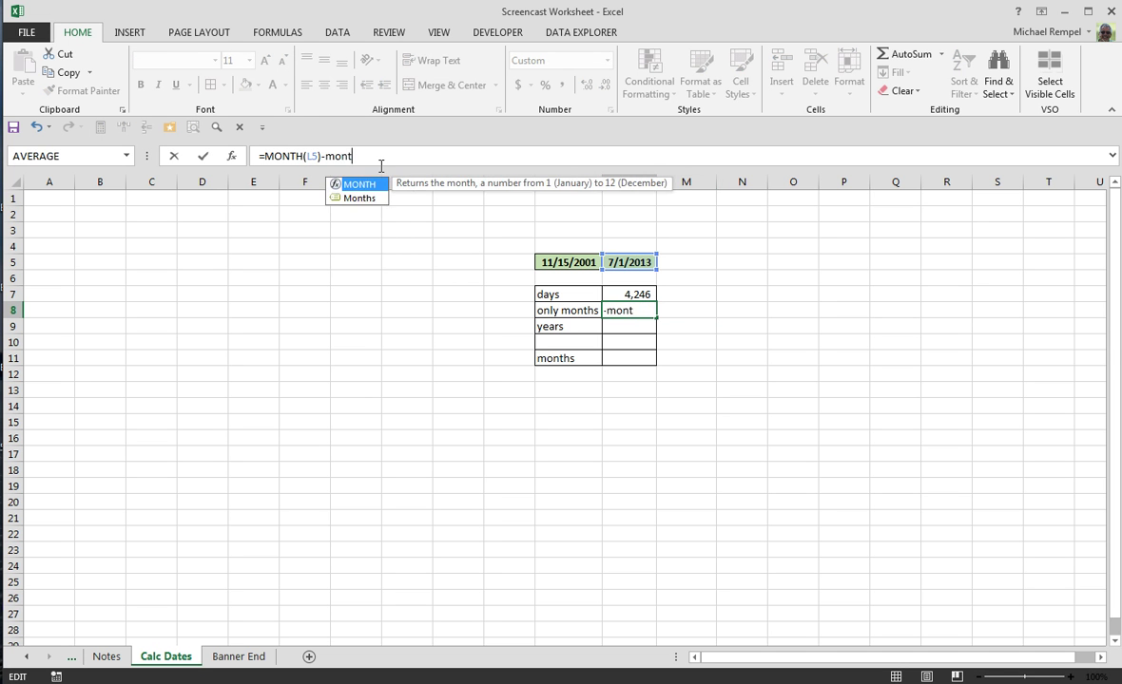
{"action": "key", "text": "Tab"}
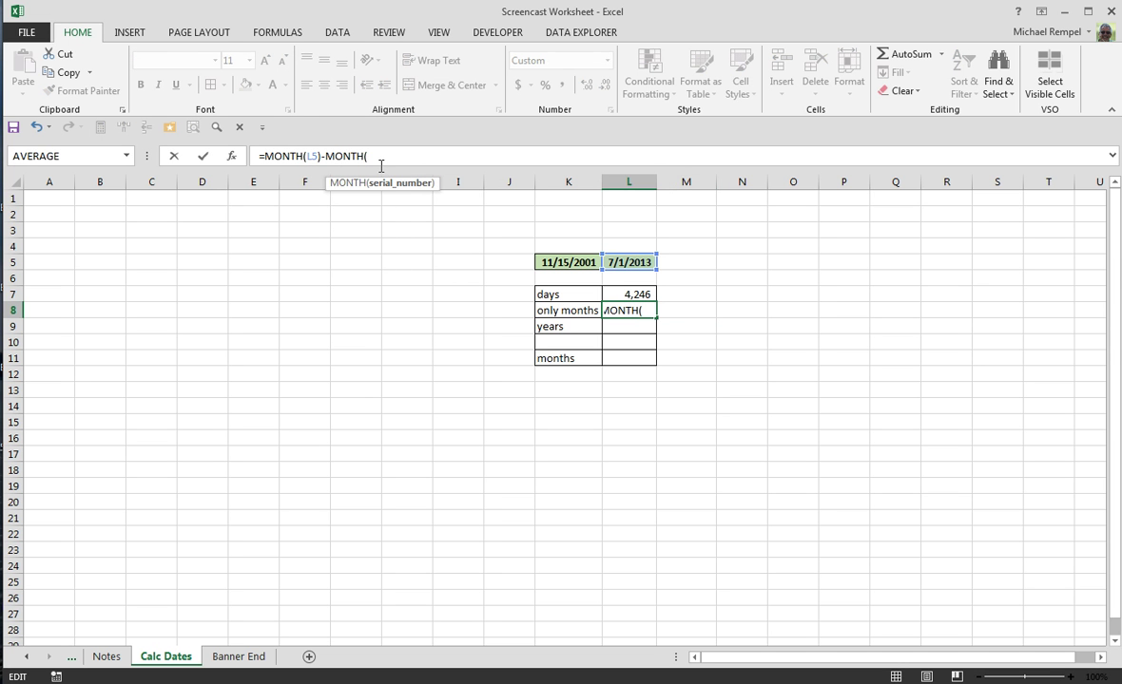
{"action": "left_click", "coordinate": [573, 262]}
{"action": "type", "text": ")"}
{"action": "key", "text": "Return"}
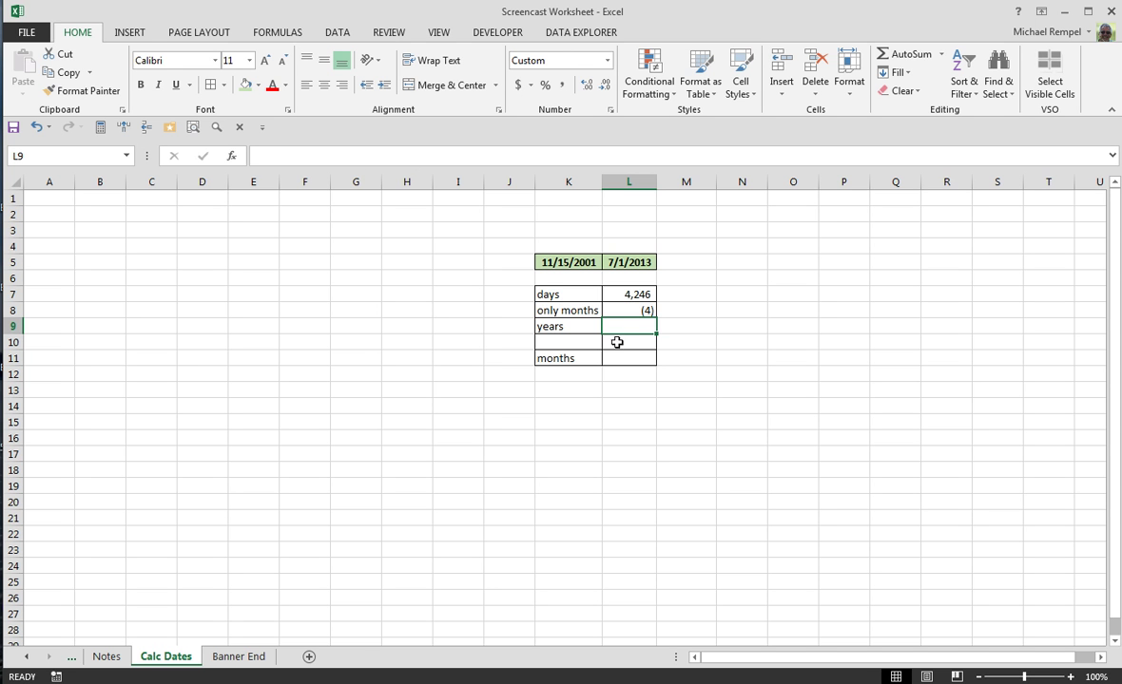
{"action": "left_click", "coordinate": [551, 264]}
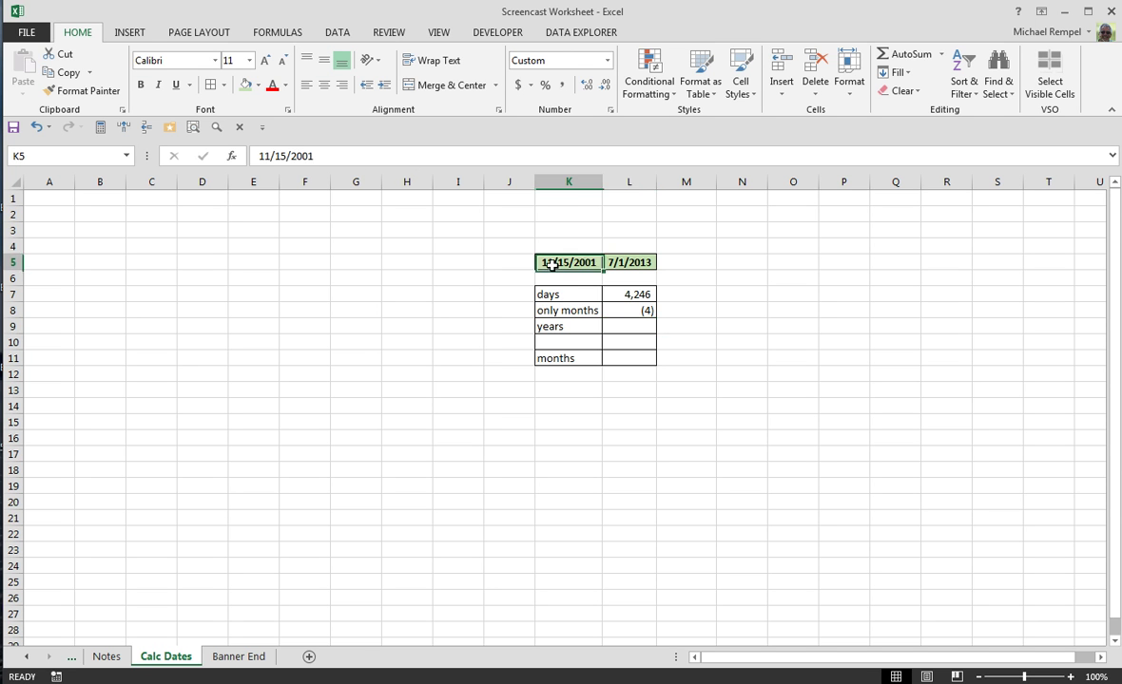
{"action": "left_click", "coordinate": [263, 155]}
{"action": "key", "text": "BackSpace"}
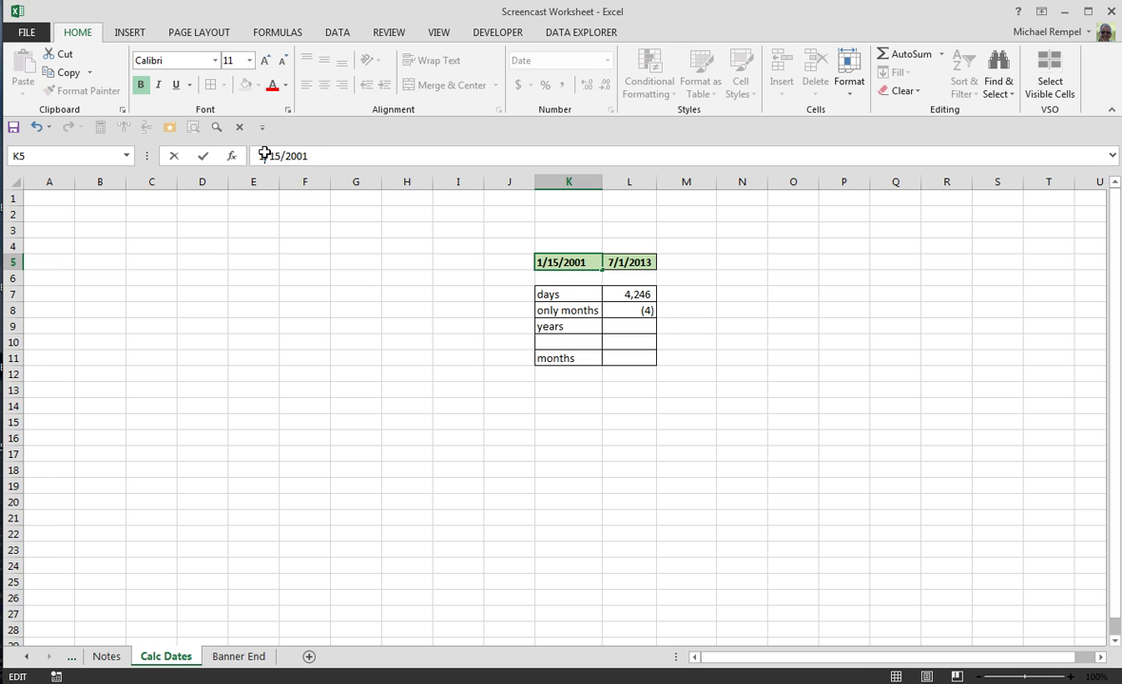
{"action": "key", "text": "Return"}
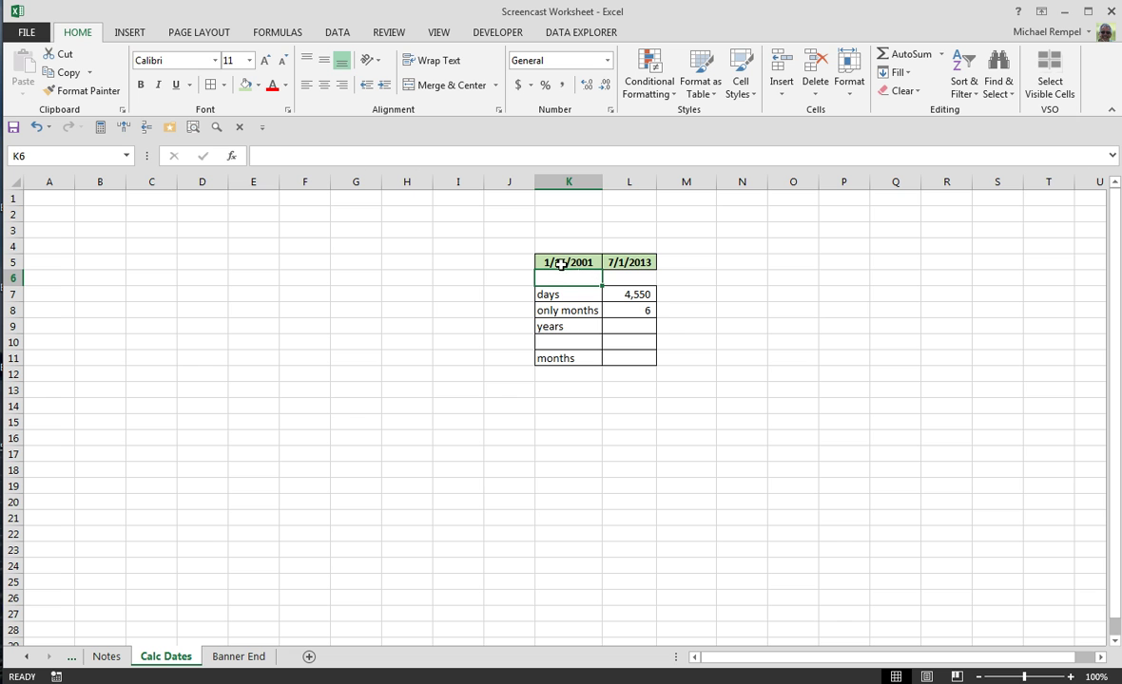
{"action": "key", "text": "ctrl+z"}
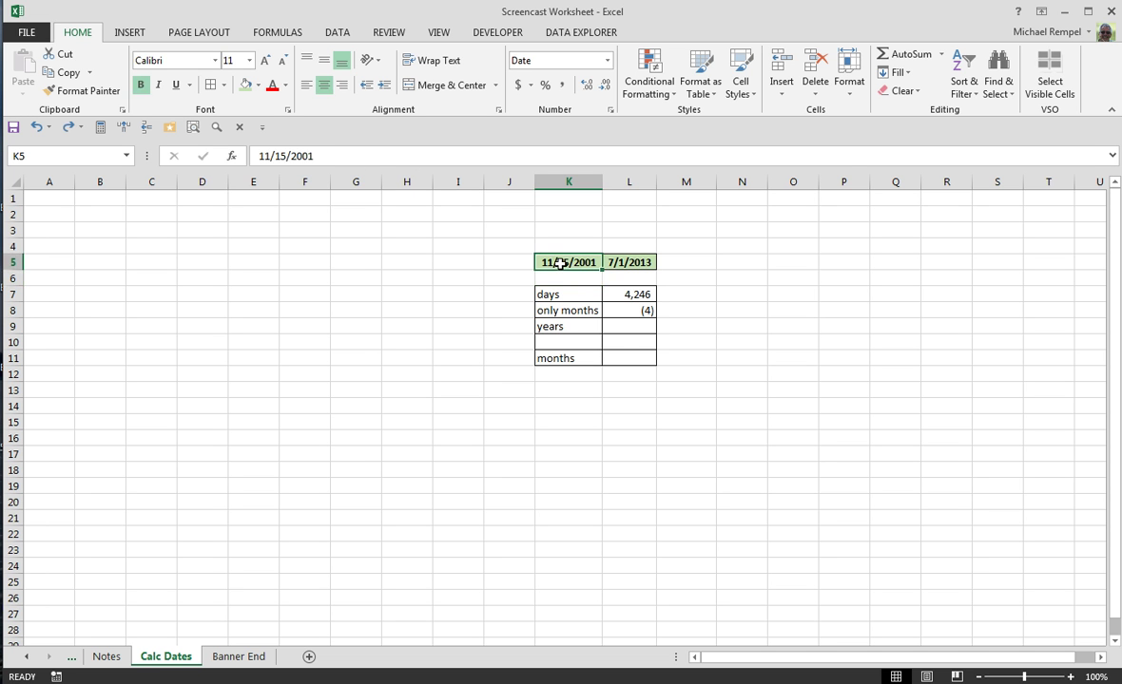
{"action": "left_click", "coordinate": [620, 315]}
{"action": "left_click", "coordinate": [619, 321]}
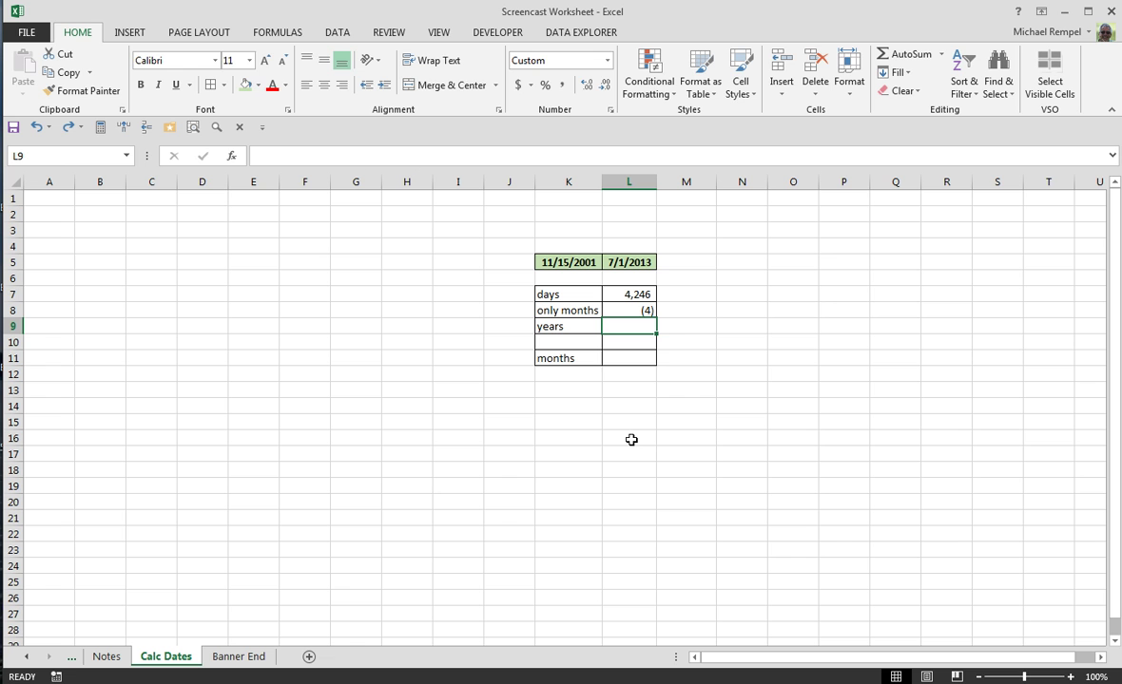
- Enter =YEAR(L5)-YEAR(K5) in L9 to get a 12-year difference
{"action": "type", "text": "=yea"}
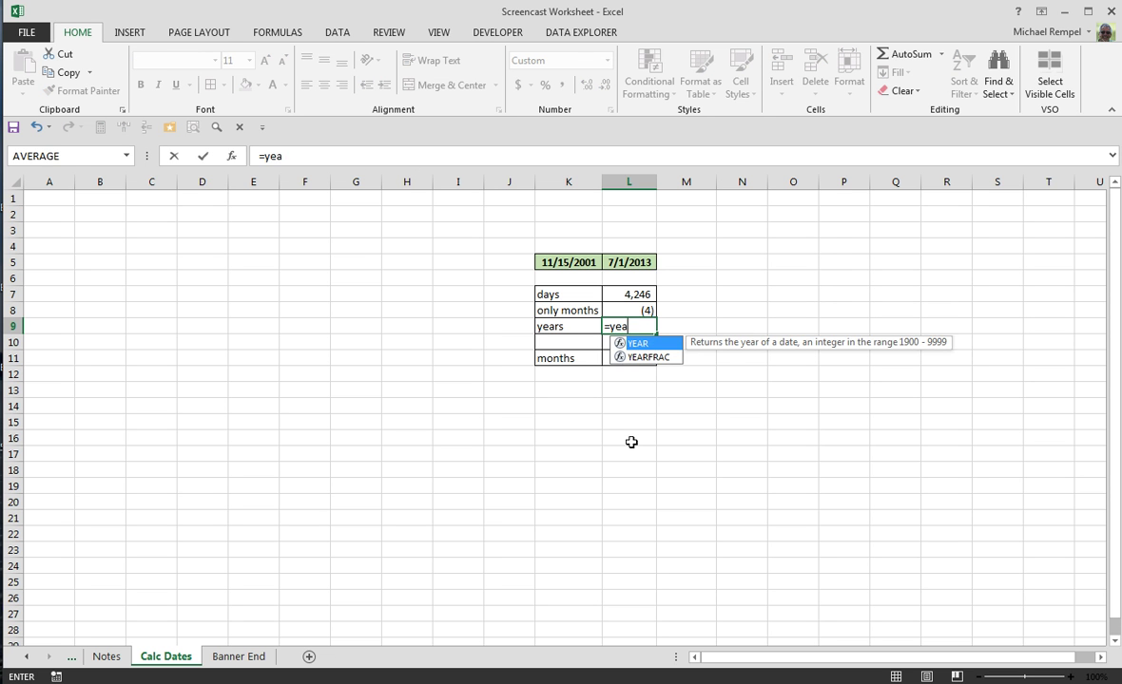
{"action": "key", "text": "Tab"}
{"action": "left_click", "coordinate": [635, 247]}
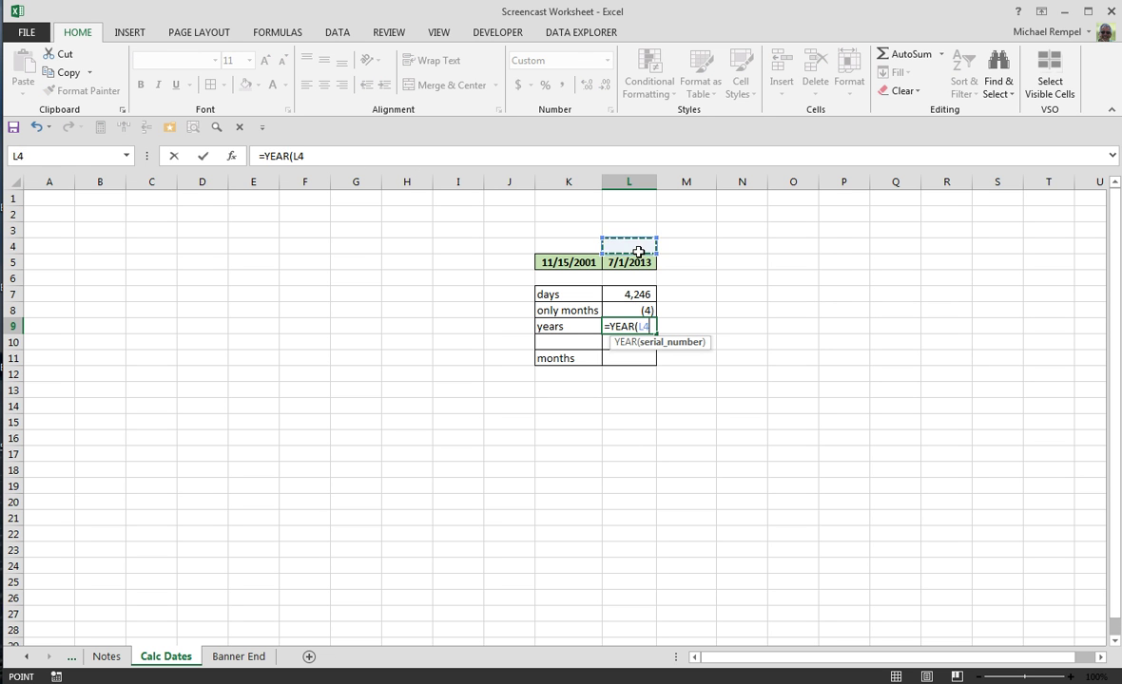
{"action": "left_click", "coordinate": [636, 262]}
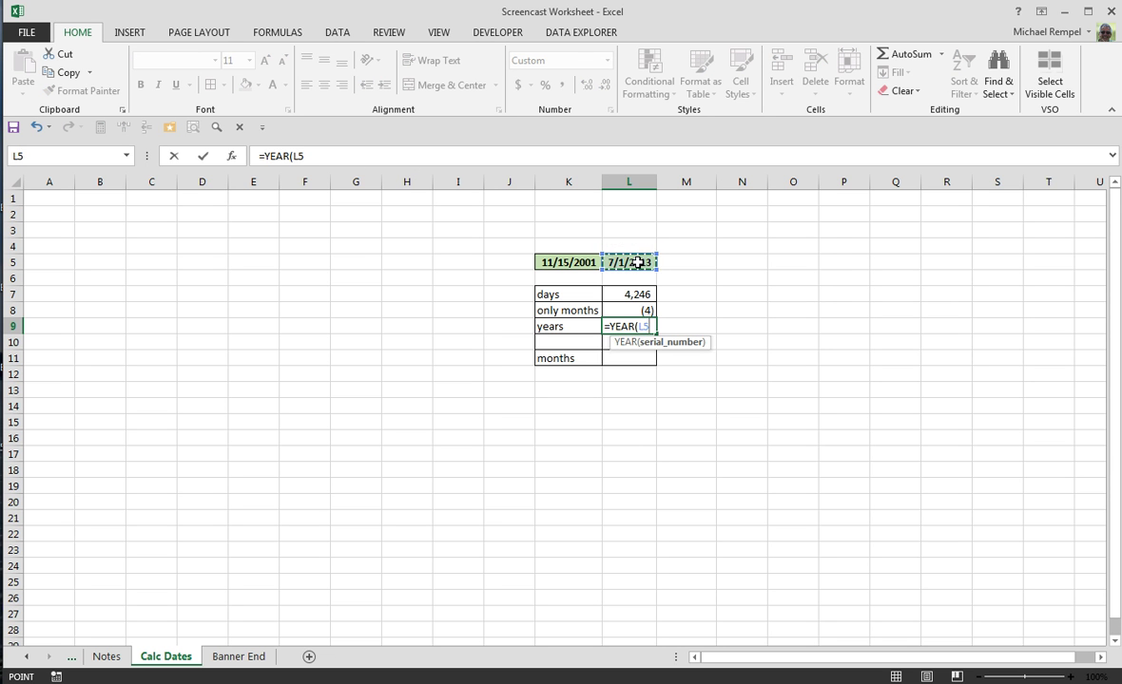
{"action": "type", "text": ")-"}
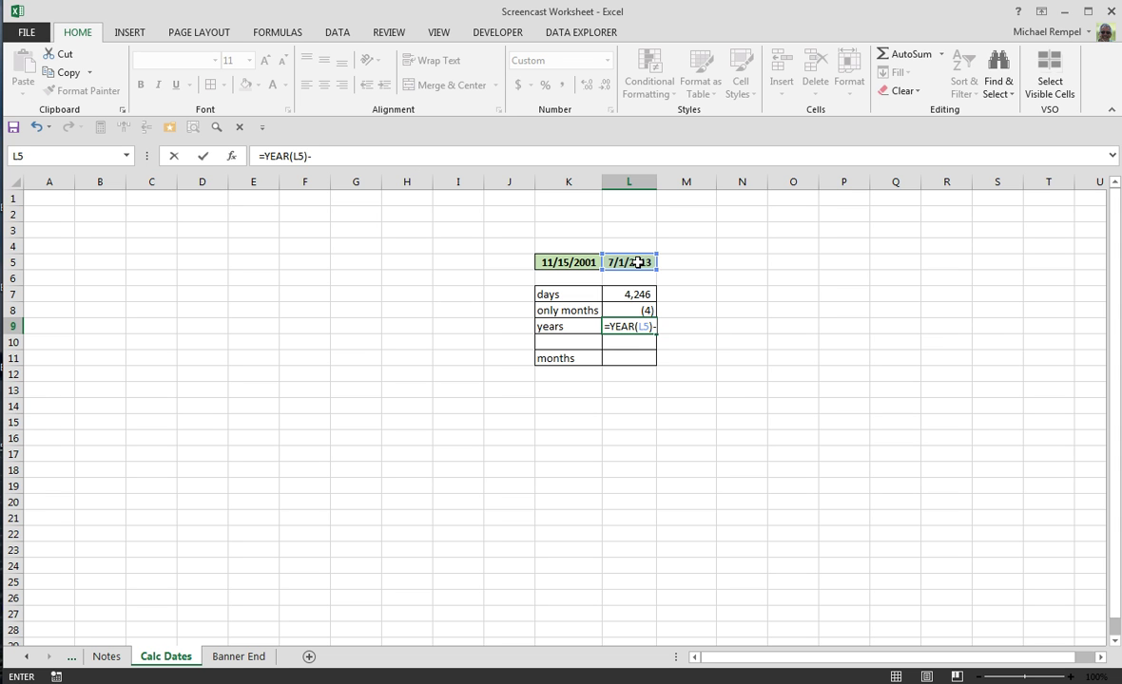
{"action": "type", "text": "year"}
{"action": "key", "text": "Tab"}
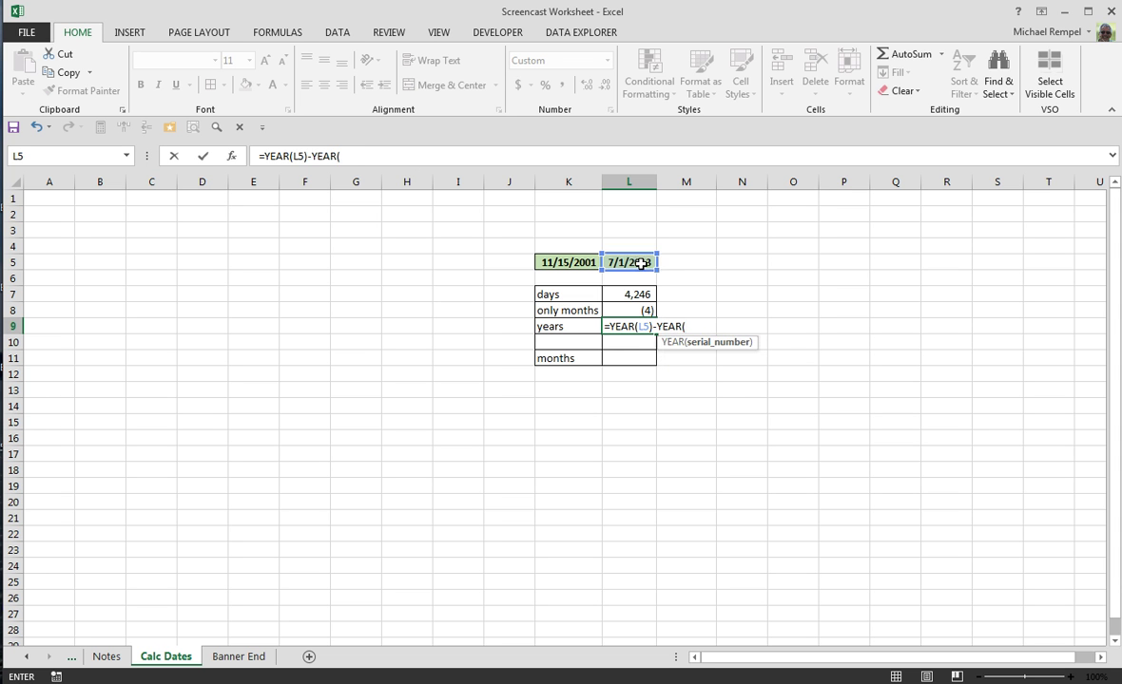
{"action": "left_click", "coordinate": [561, 262]}
{"action": "type", "text": ")"}
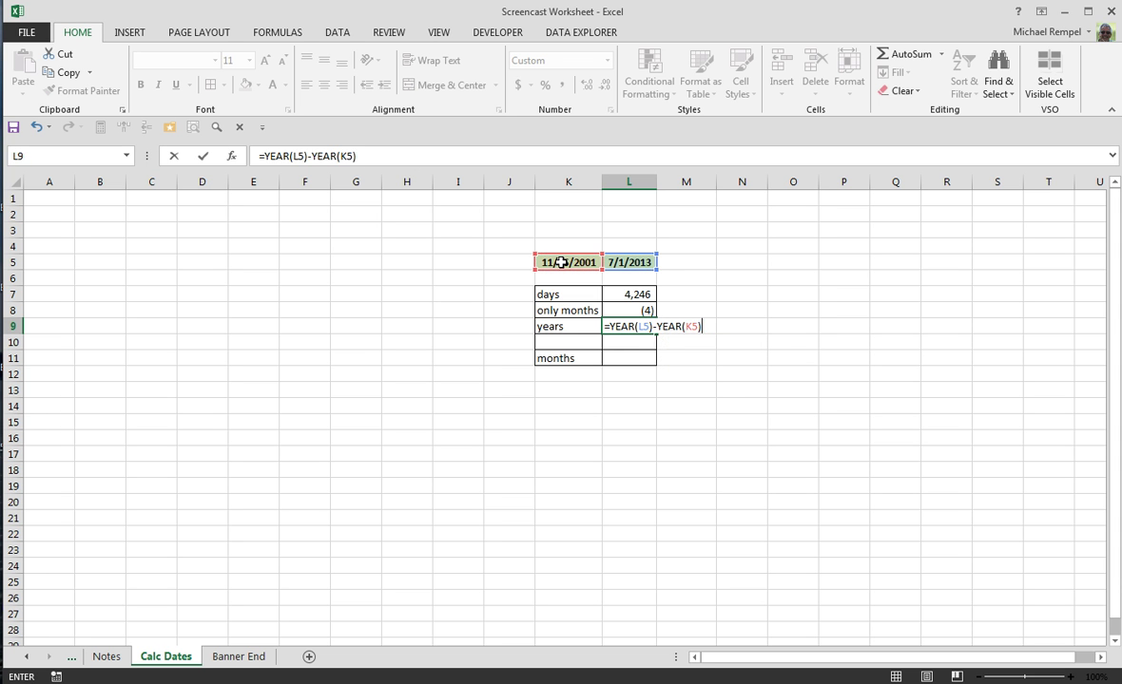
{"action": "key", "text": "Return"}
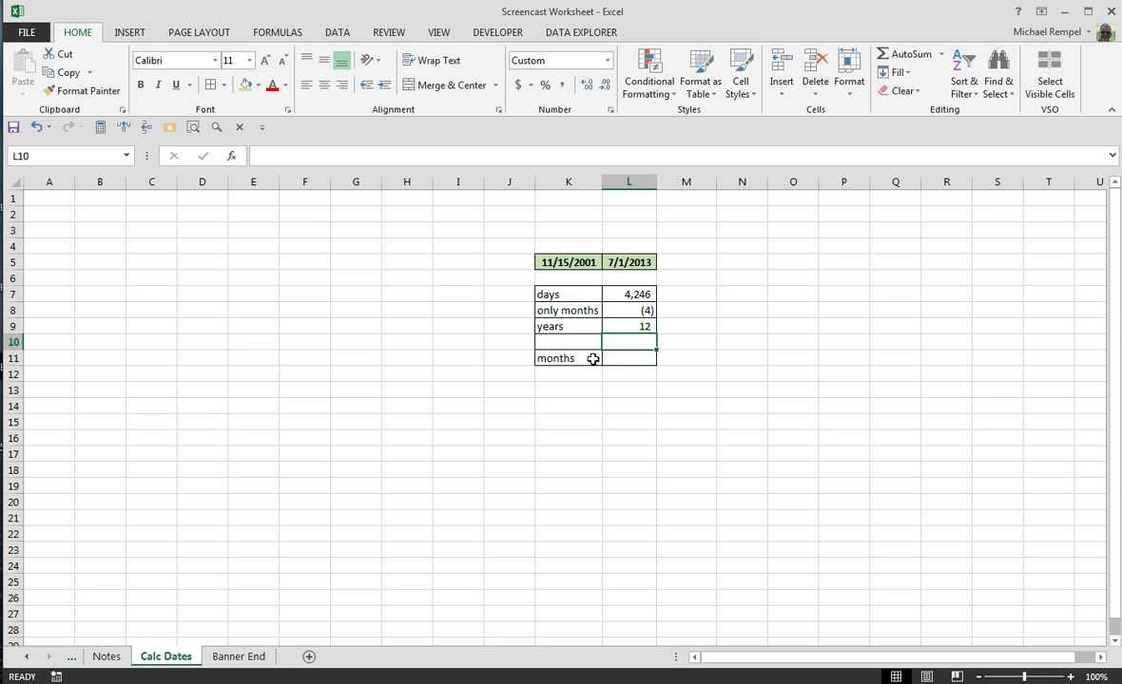
{"action": "left_click", "coordinate": [616, 262]}
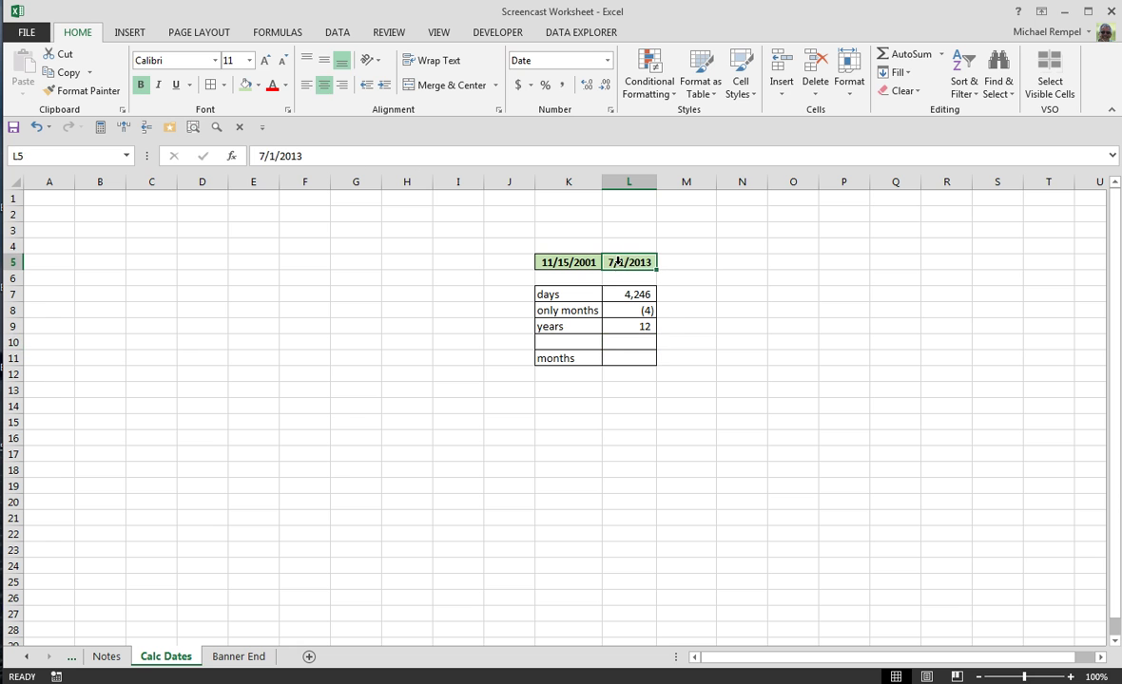
{"action": "left_click", "coordinate": [259, 154]}
{"action": "key", "text": "Delete"}
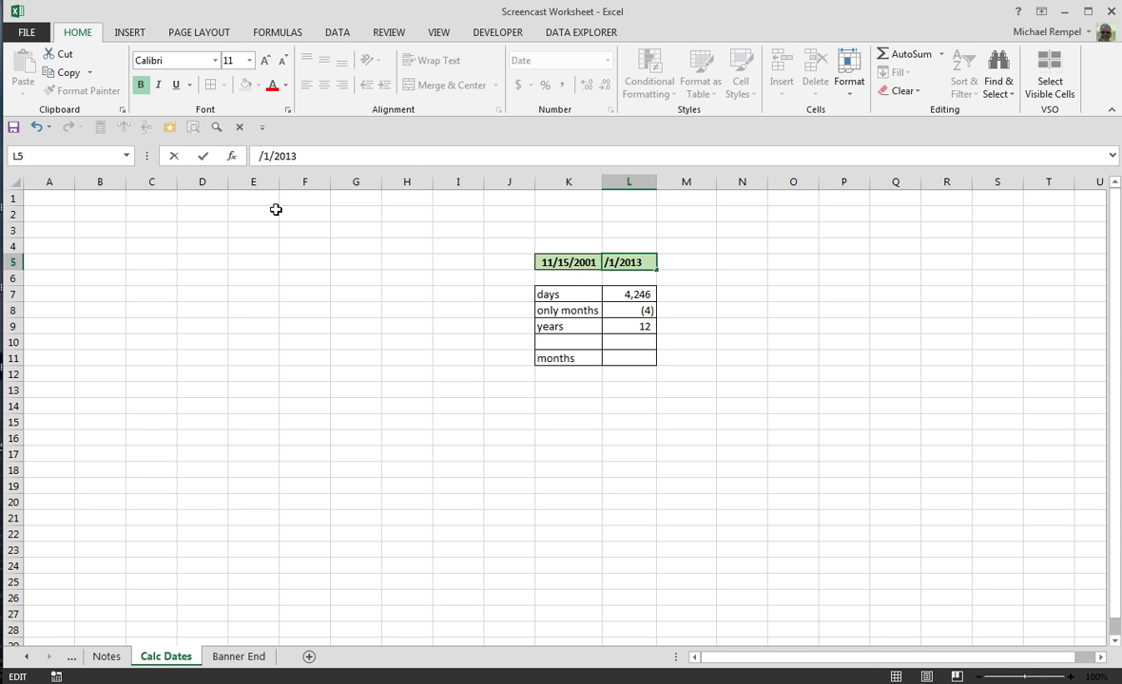
{"action": "type", "text": "1"}
{"action": "key", "text": "Return"}
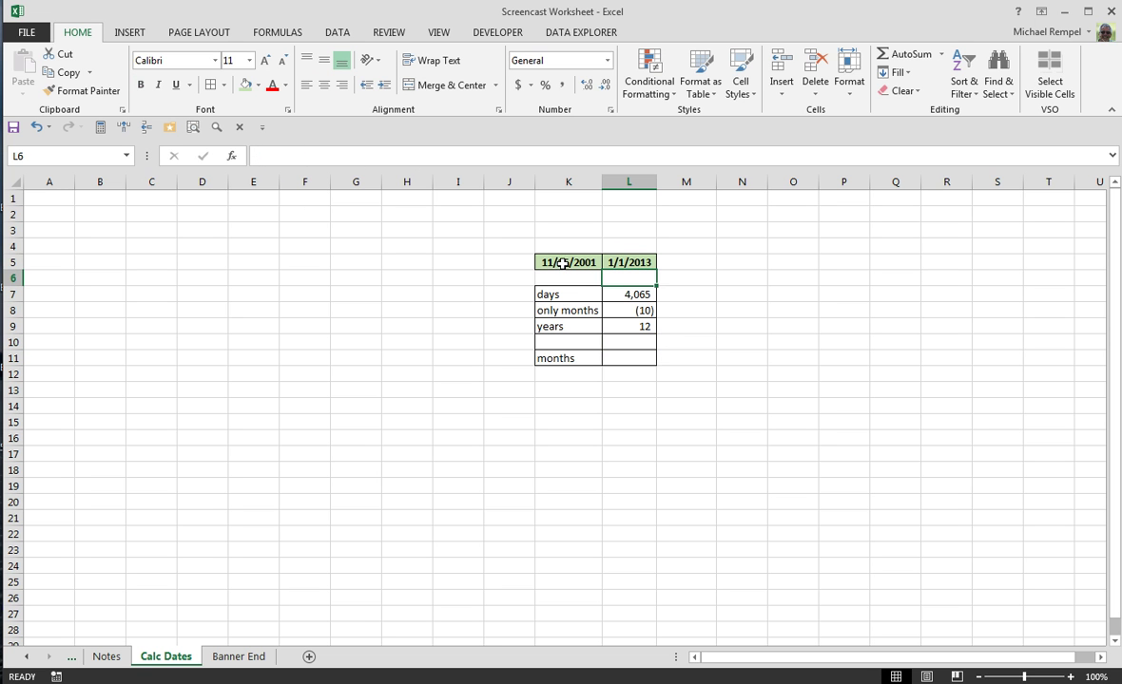
{"action": "left_click", "coordinate": [563, 263]}
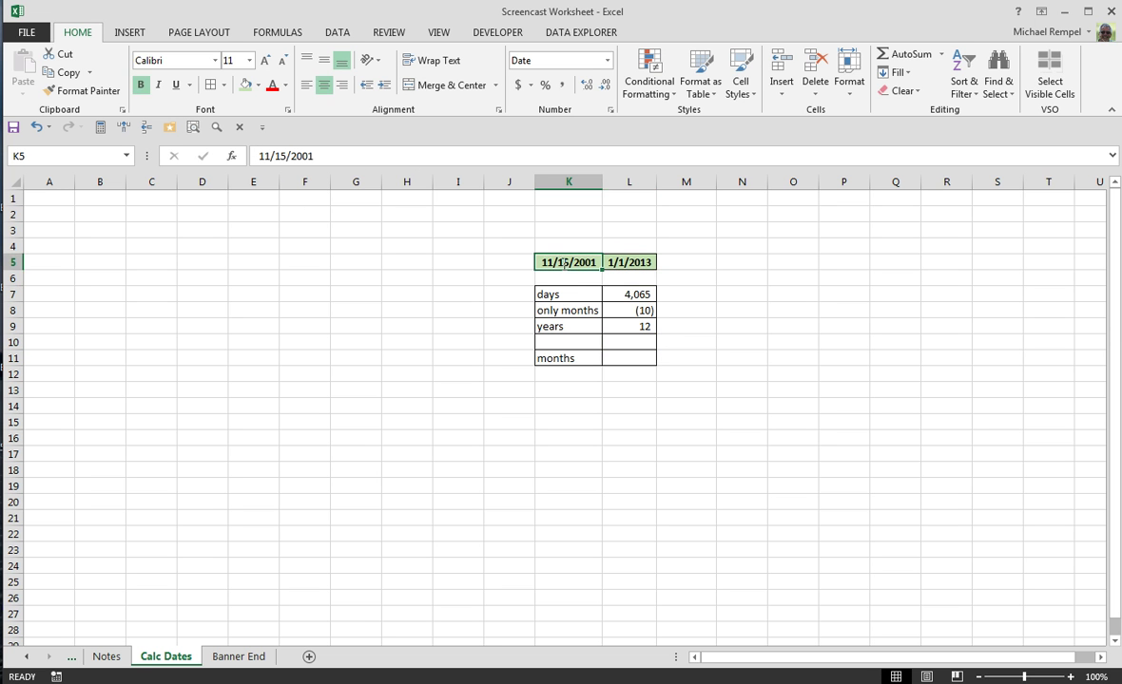
{"action": "left_click", "coordinate": [265, 156]}
{"action": "key", "text": "Delete"}
{"action": "type", "text": "2"}
{"action": "key", "text": "Return"}
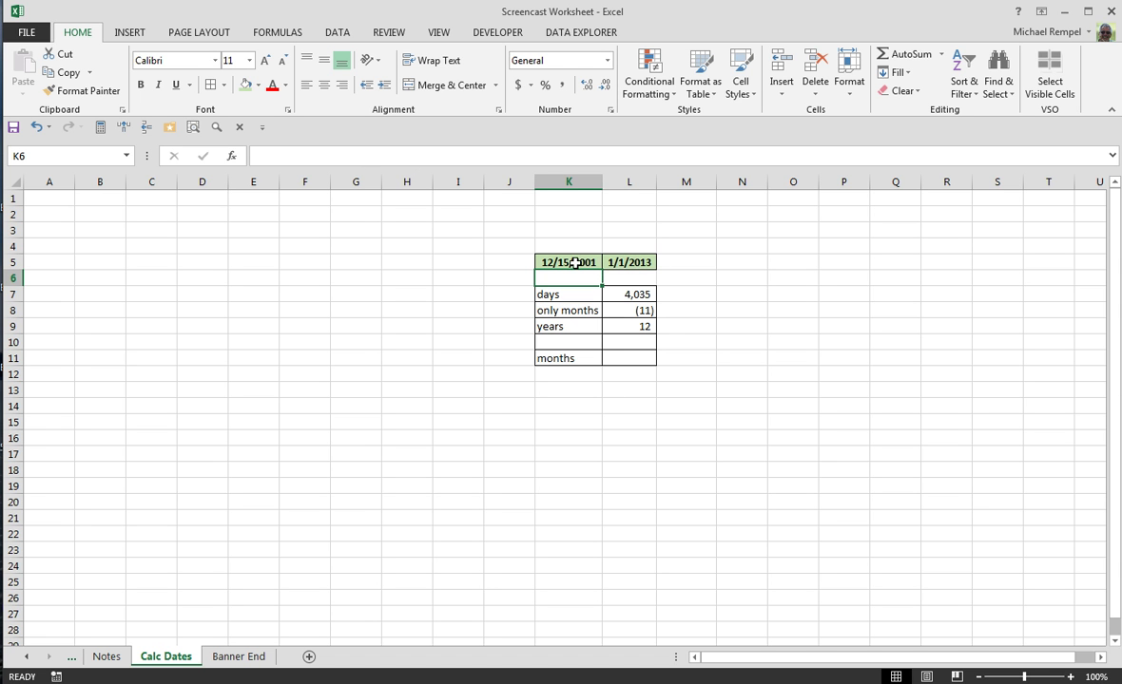
{"action": "key", "text": "ctrl+z"}
{"action": "key", "text": "ctrl+z"}
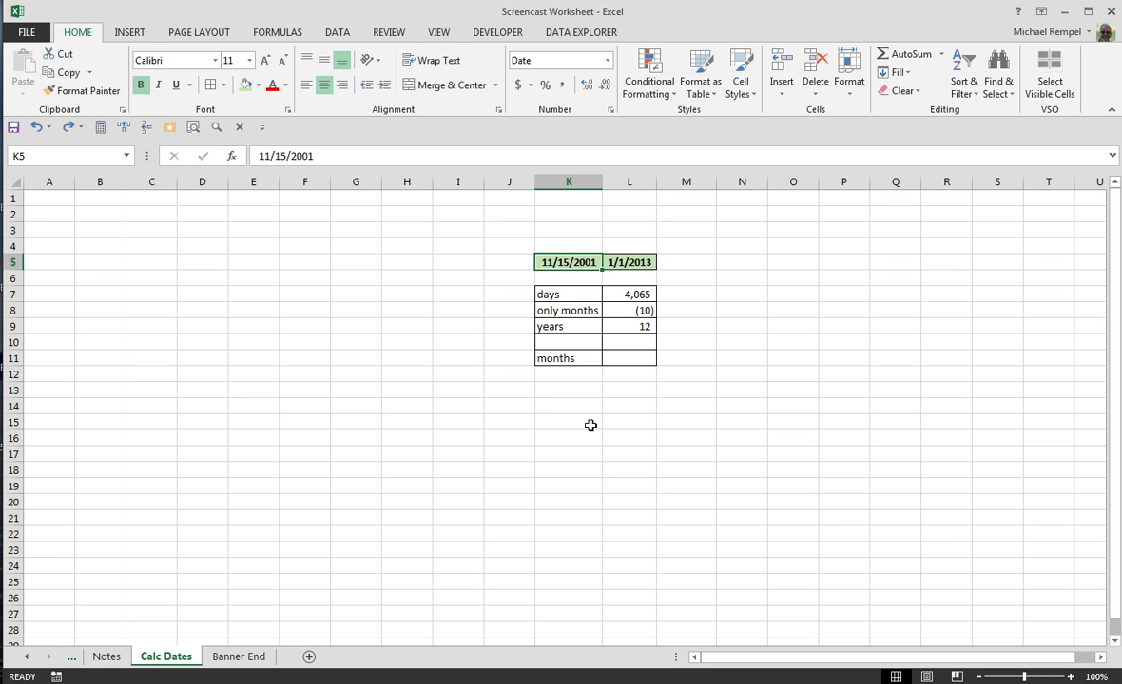
- Begin the L11 formula with the year difference grouped and multiplied: (YEAR(L5)-YEAR(K5))*12
{"action": "left_click", "coordinate": [642, 353]}
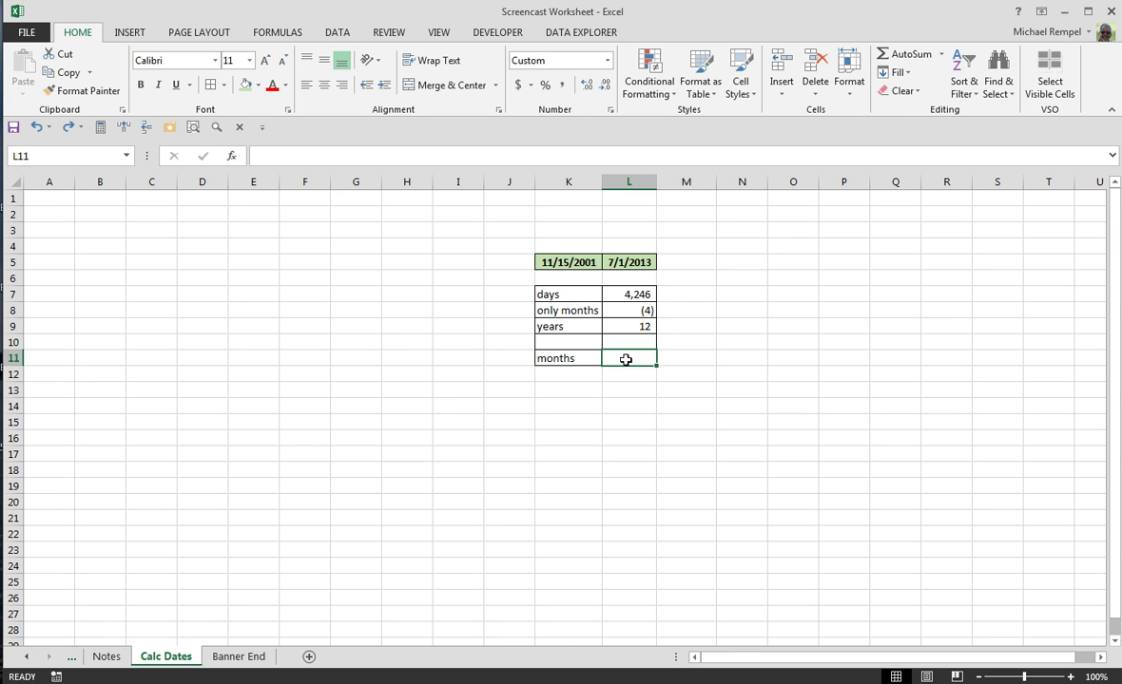
{"action": "type", "text": "=year"}
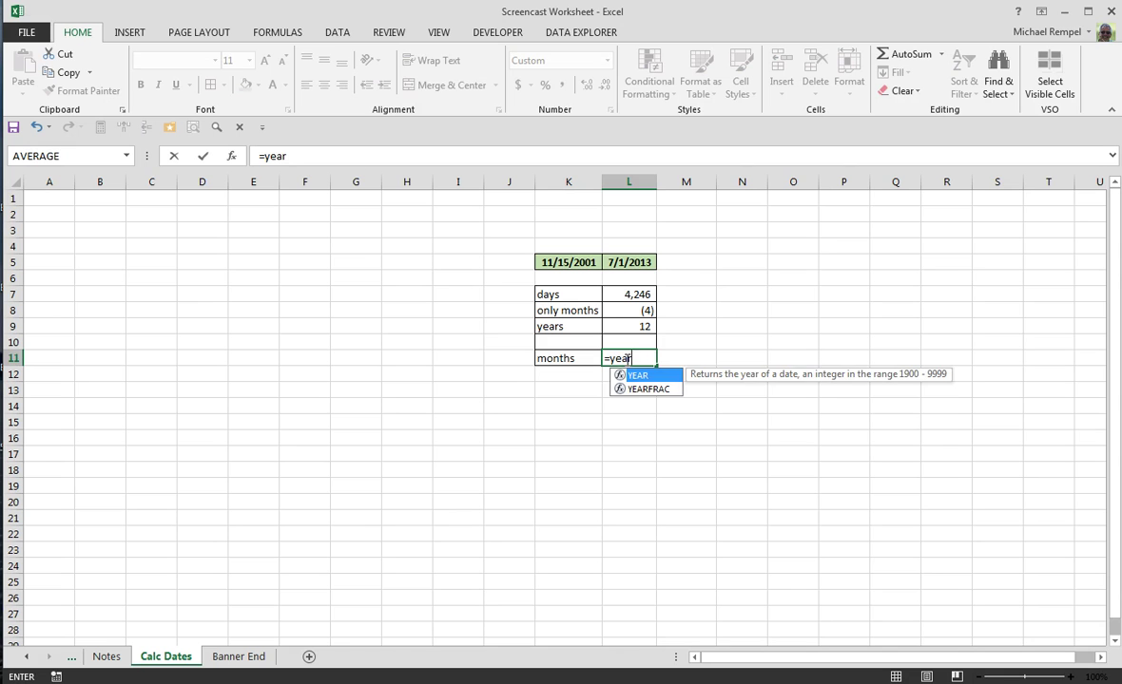
{"action": "key", "text": "Tab"}
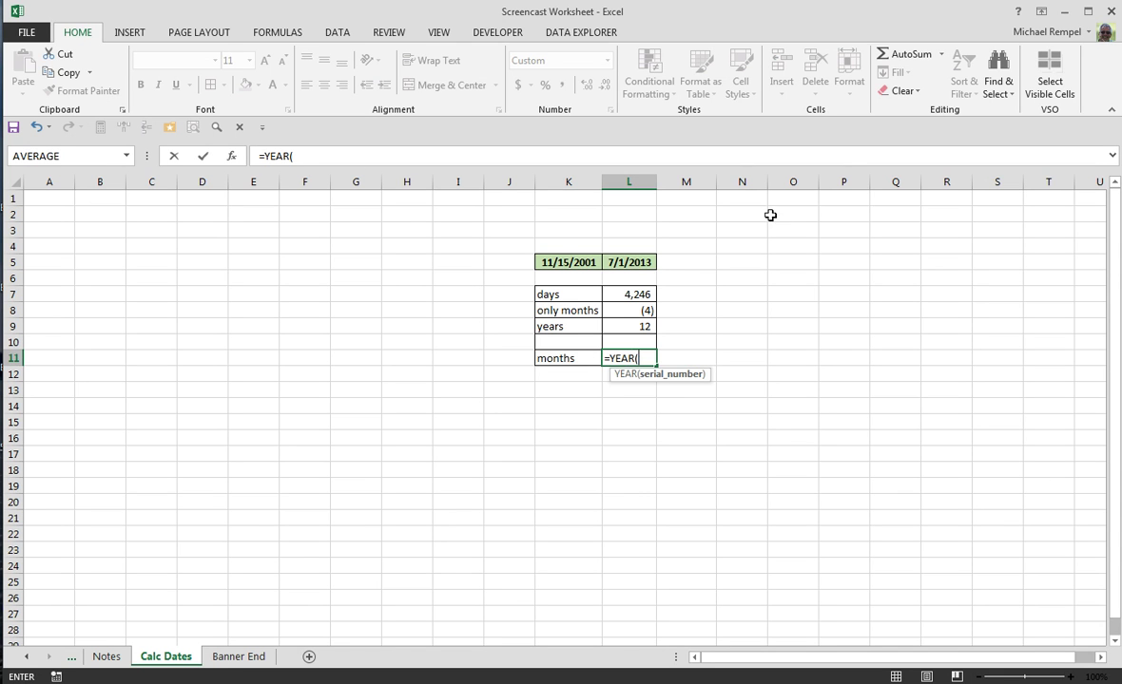
{"action": "left_click", "coordinate": [629, 265]}
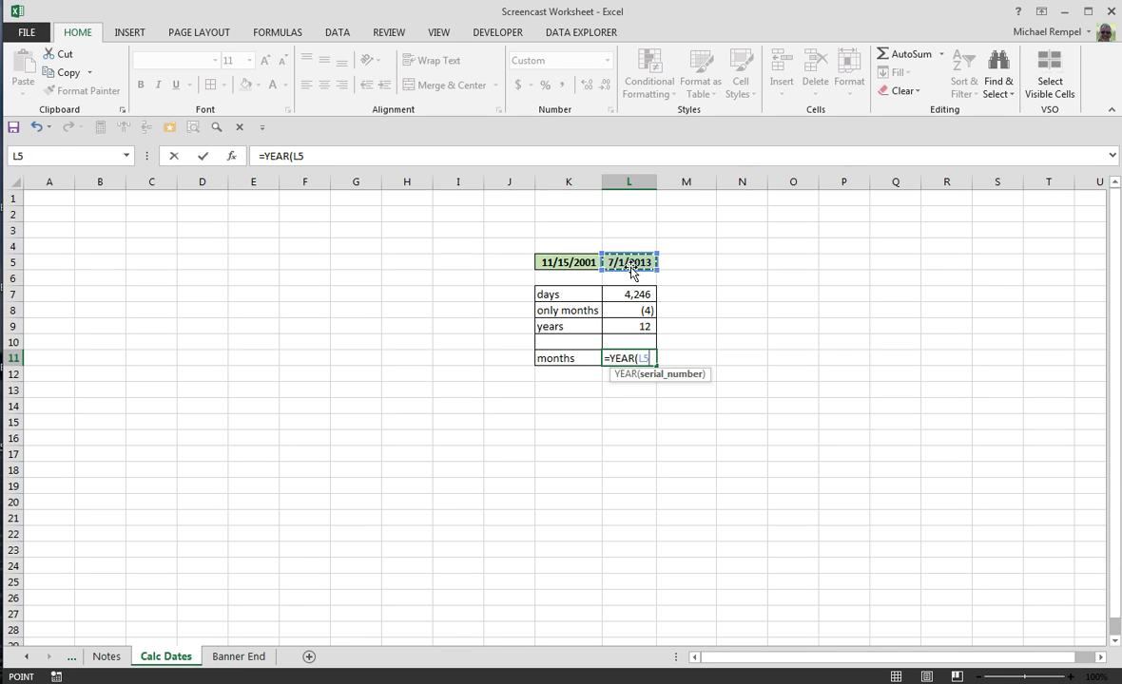
{"action": "type", "text": ")-"}
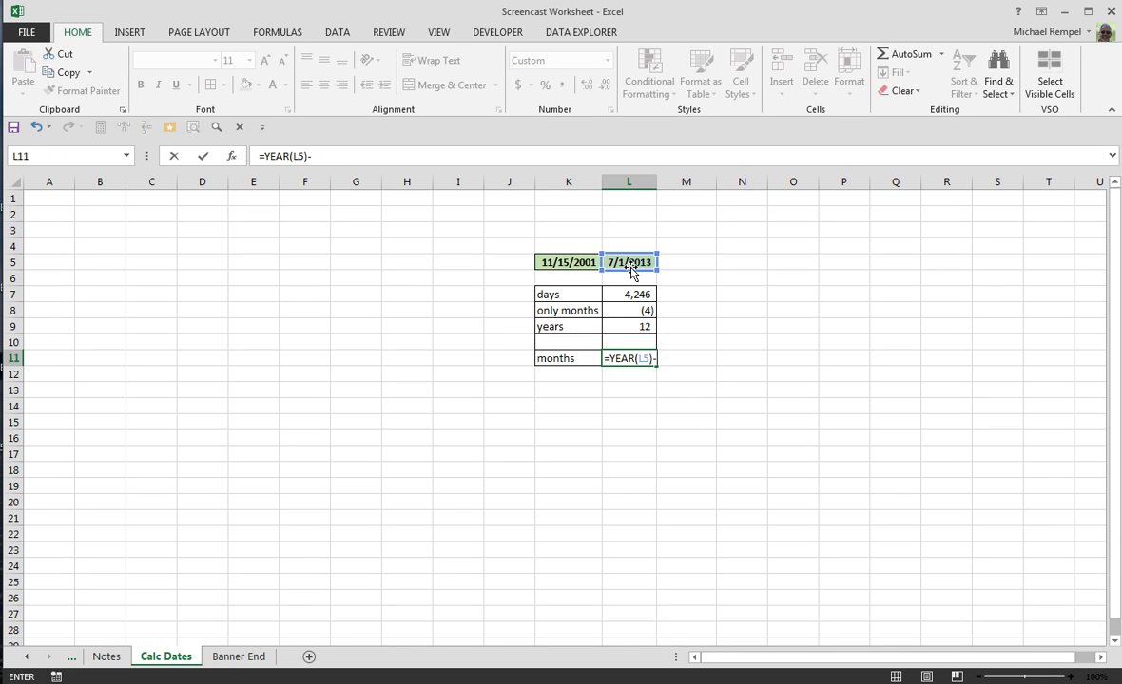
{"action": "type", "text": "year"}
{"action": "key", "text": "Tab"}
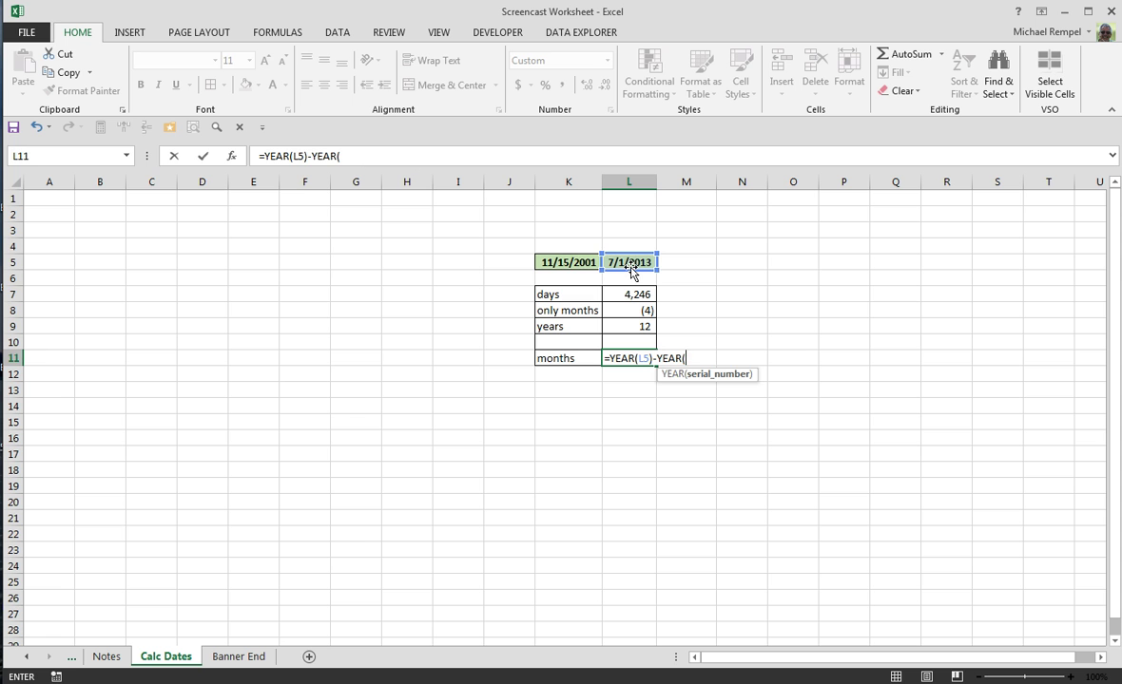
{"action": "left_click", "coordinate": [549, 265]}
{"action": "type", "text": ")"}
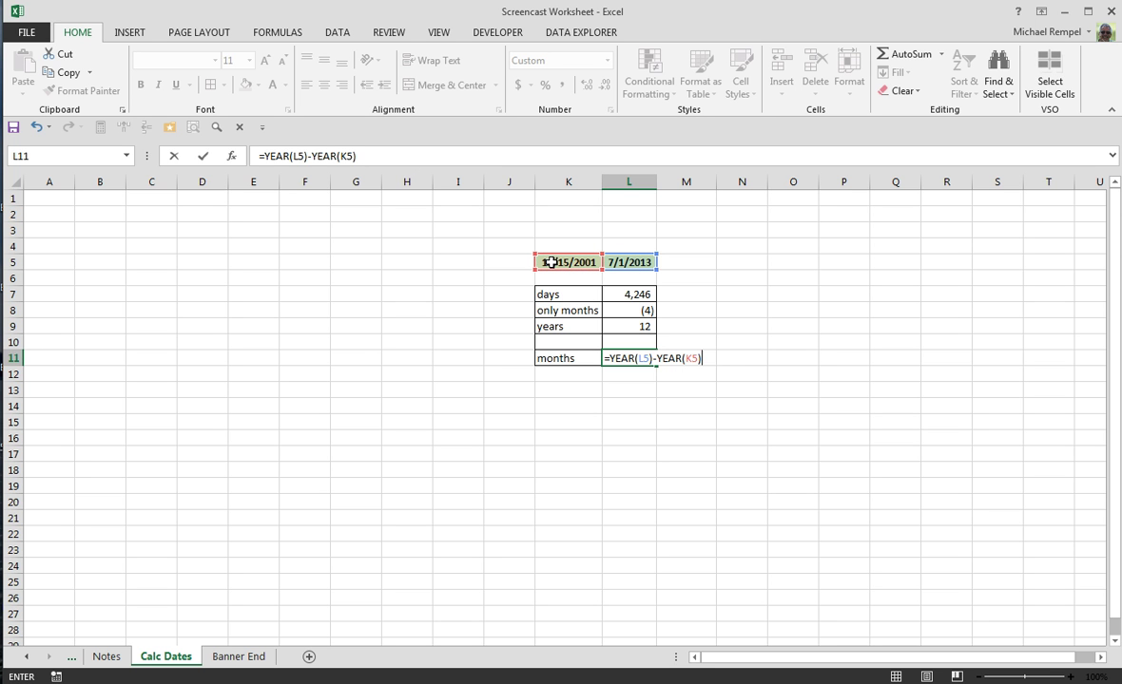
{"action": "type", "text": ")"}
{"action": "left_click", "coordinate": [610, 358]}
{"action": "type", "text": "("}
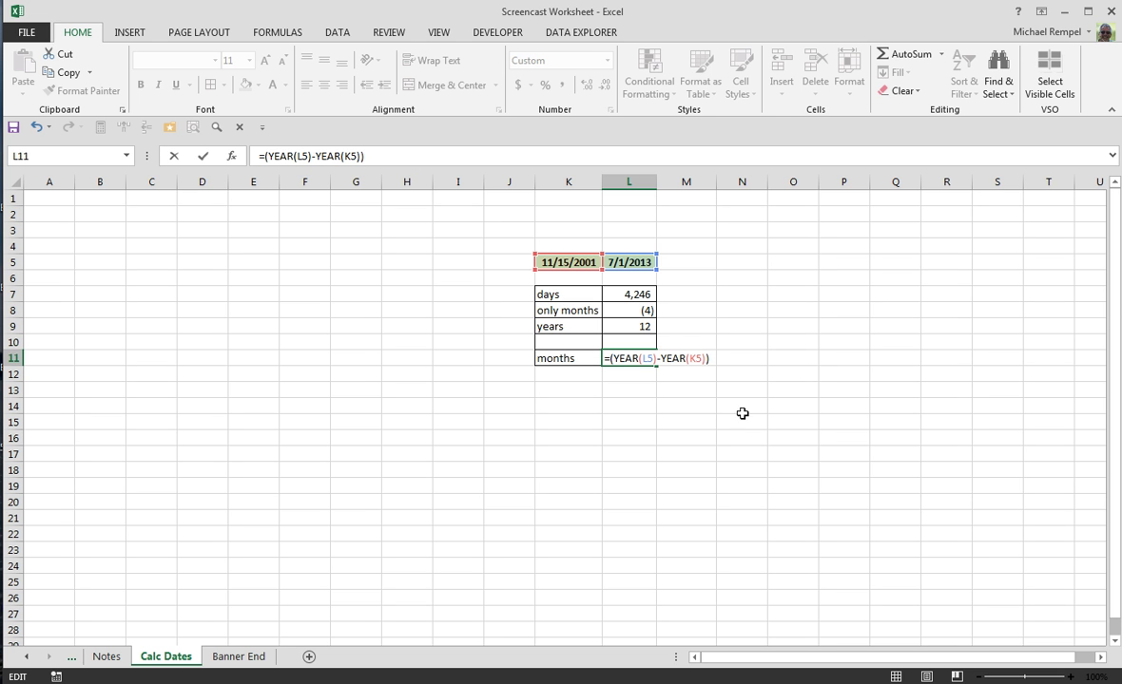
{"action": "left_click", "coordinate": [384, 155]}
{"action": "type", "text": "*12"}
- Add +MONTH(L5)-MONTH(K5) and enter the formula, giving 140 total months
{"action": "type", "text": "month"}
{"action": "key", "text": "Tab"}
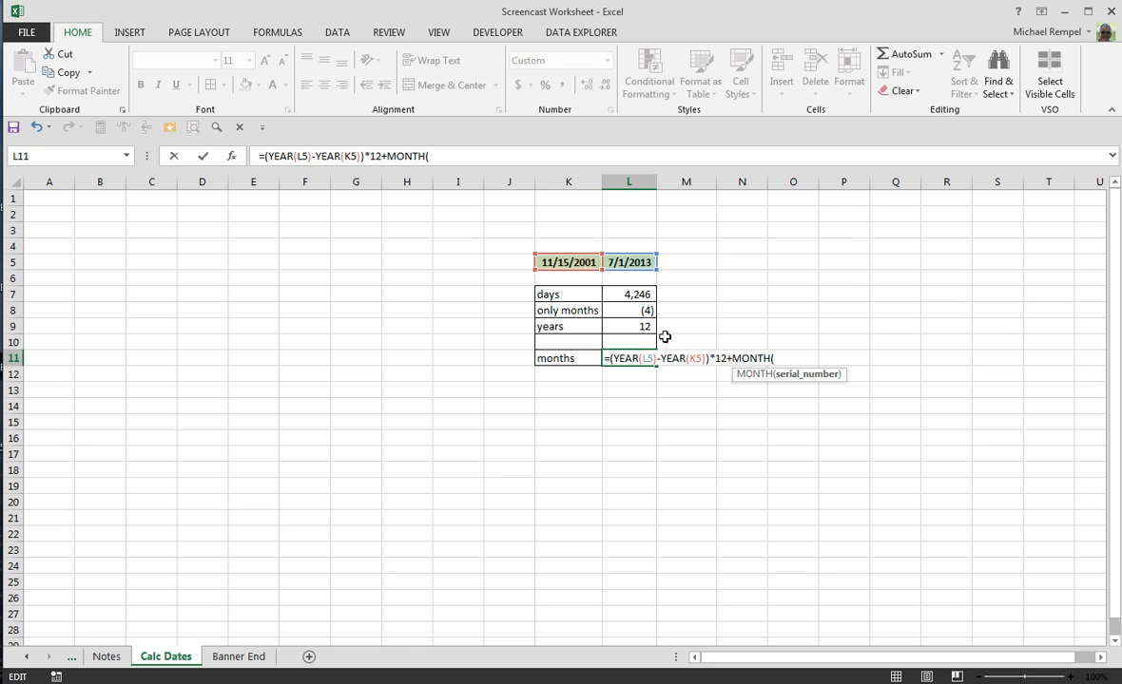
{"action": "left_click", "coordinate": [635, 262]}
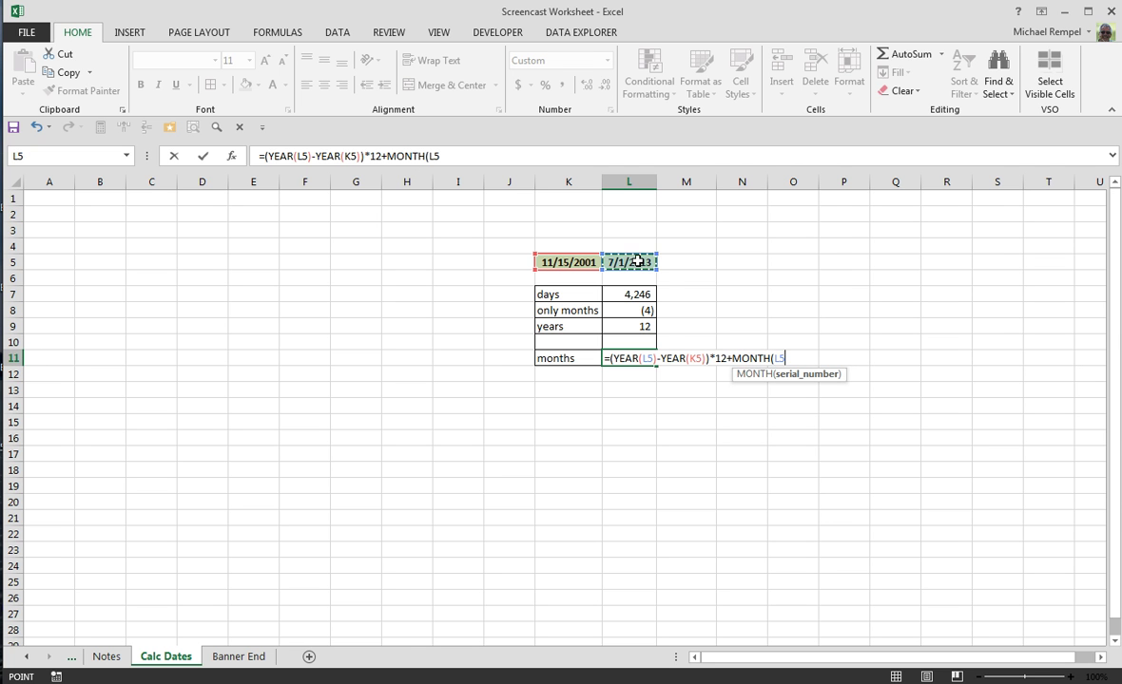
{"action": "type", "text": "-"}
{"action": "type", "text": ")-"}
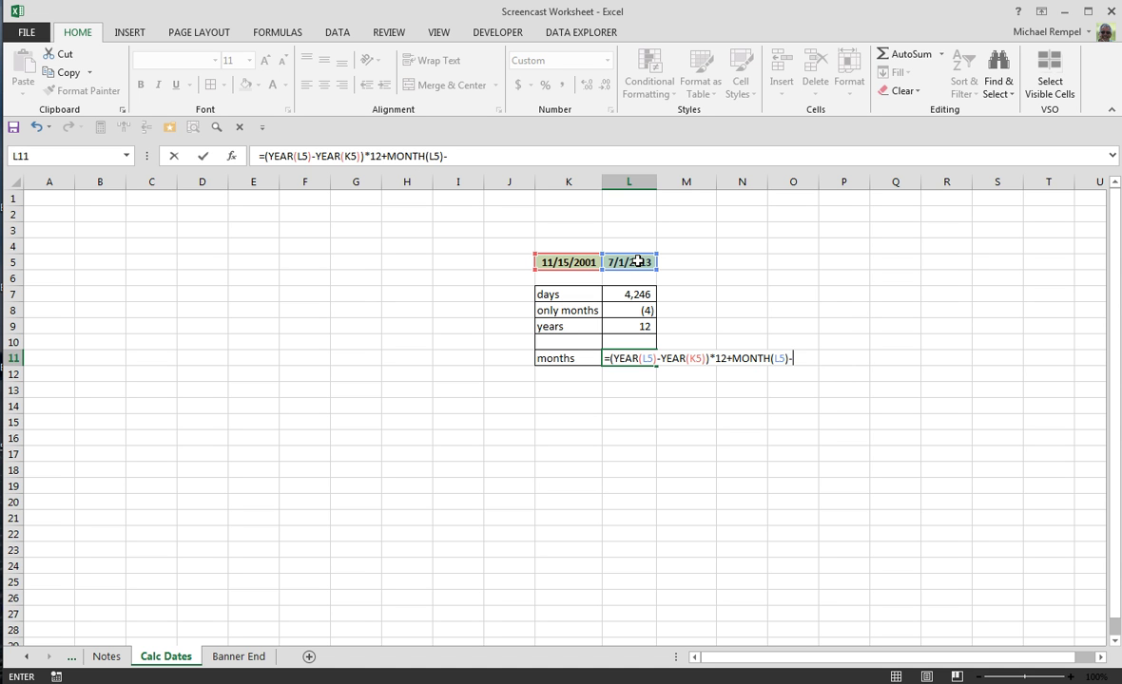
{"action": "type", "text": "month"}
{"action": "key", "text": "Tab"}
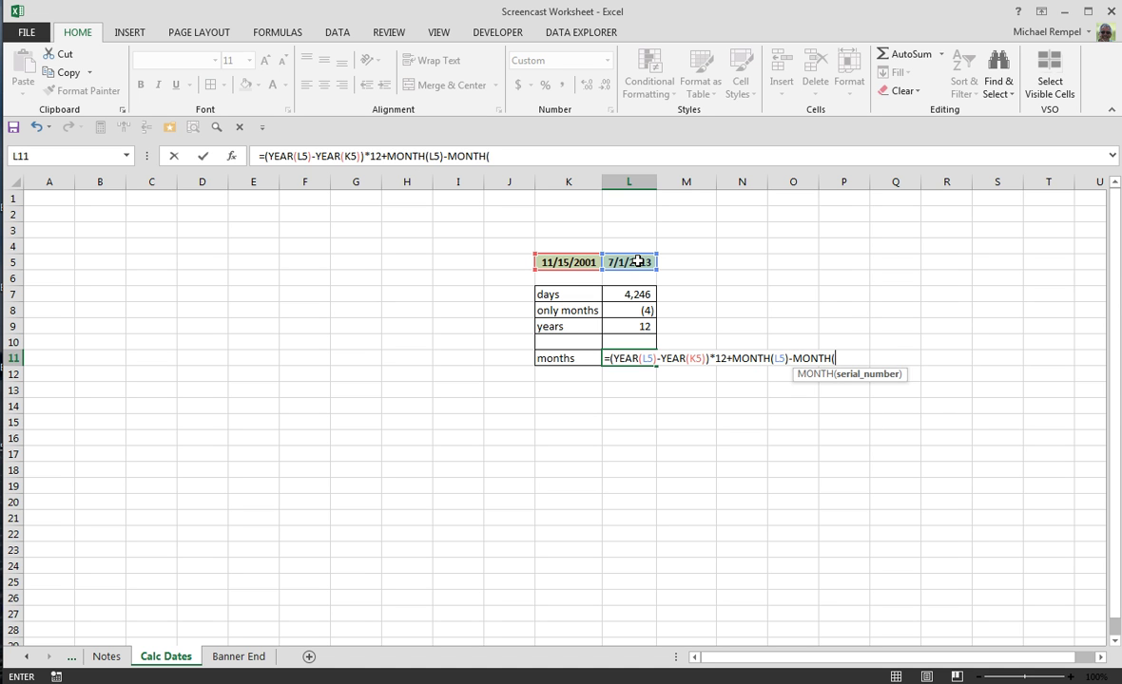
{"action": "left_click", "coordinate": [570, 263]}
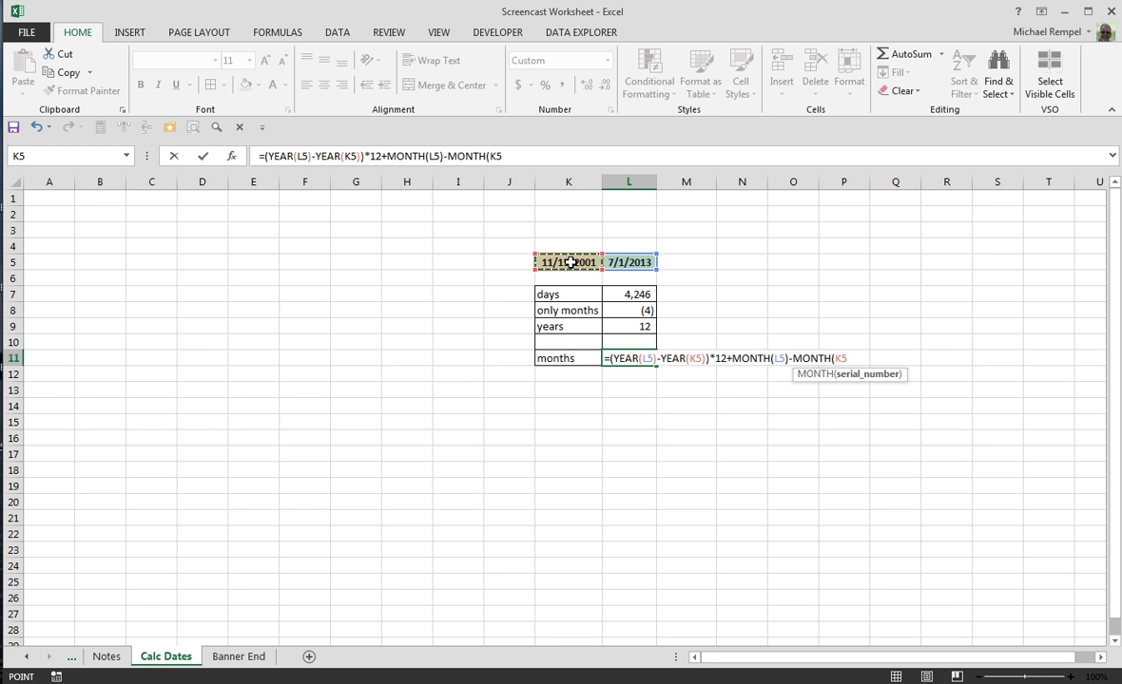
{"action": "type", "text": ")"}
{"action": "key", "text": "Return"}
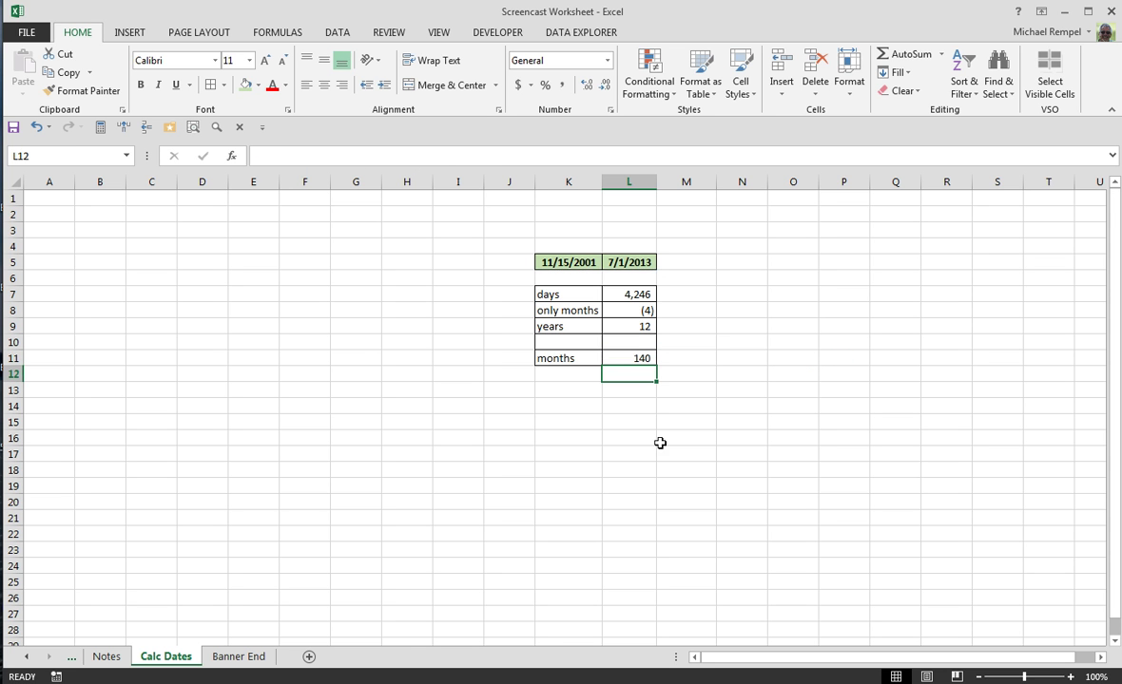
{"action": "key", "text": "Up"}
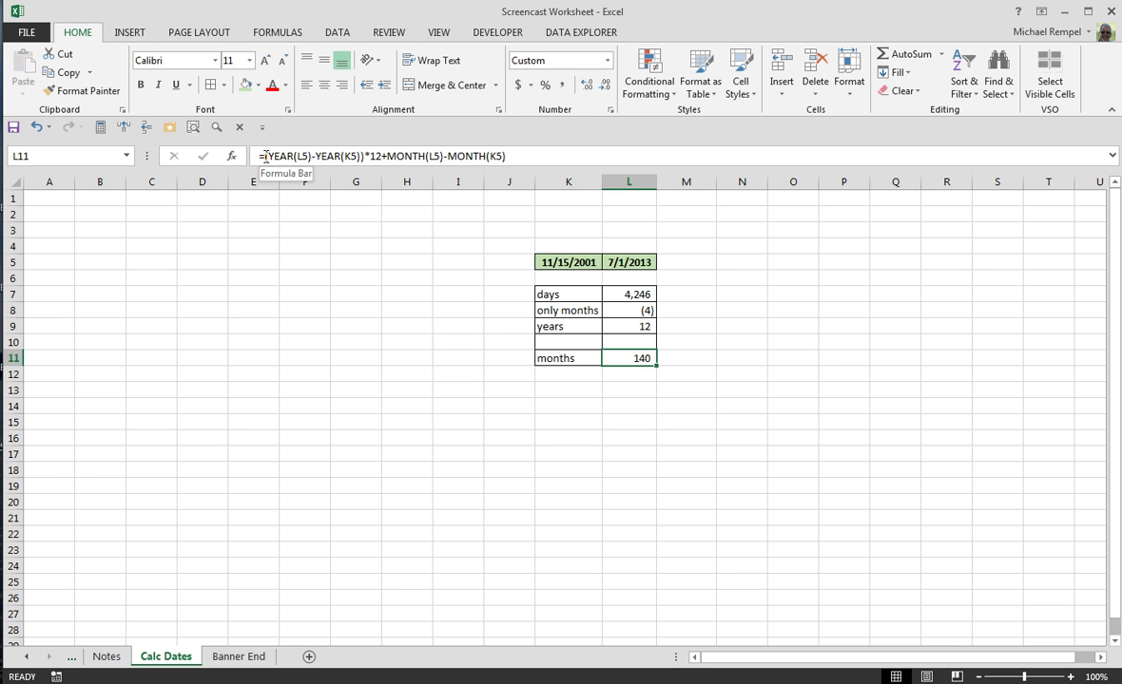
{"action": "left_click_drag", "start_coordinate": [262, 157], "coordinate": [366, 154]}
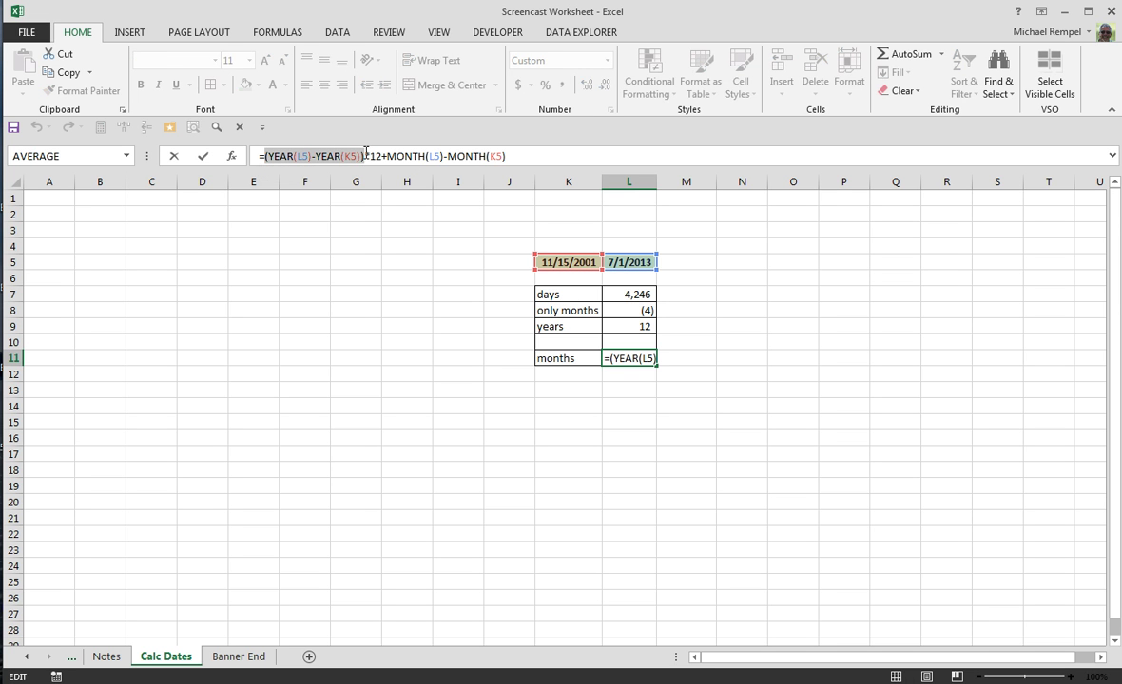
{"action": "type", "text": "12"}
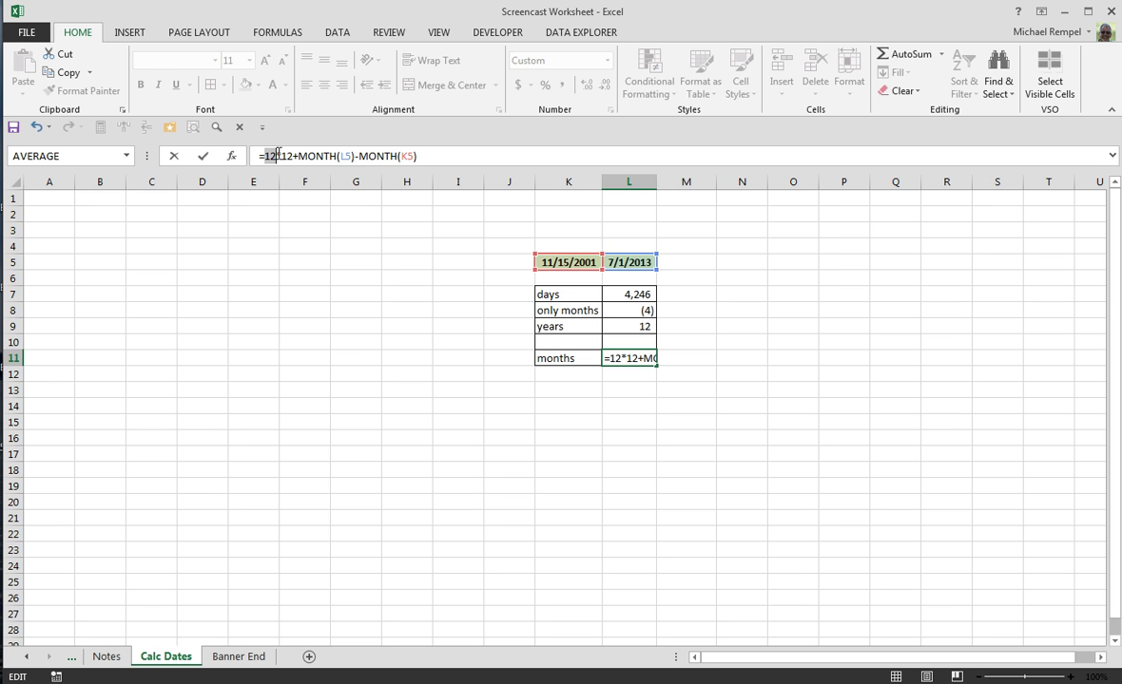
{"action": "key", "text": "Escape"}
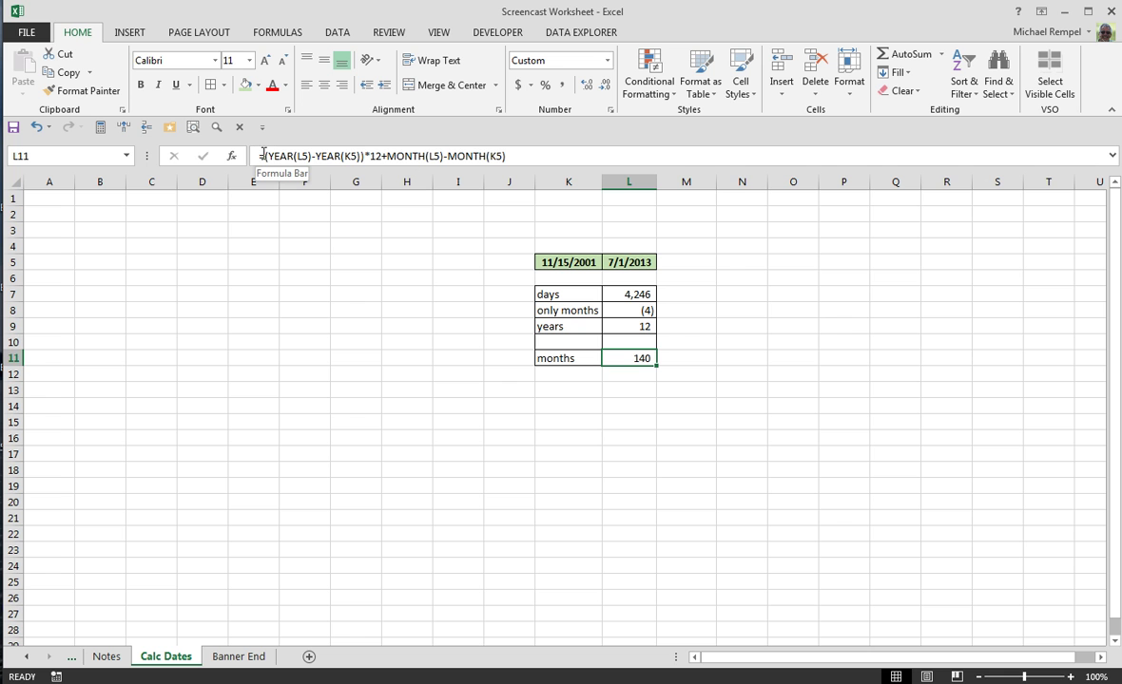
{"action": "left_click_drag", "start_coordinate": [265, 155], "coordinate": [381, 154]}
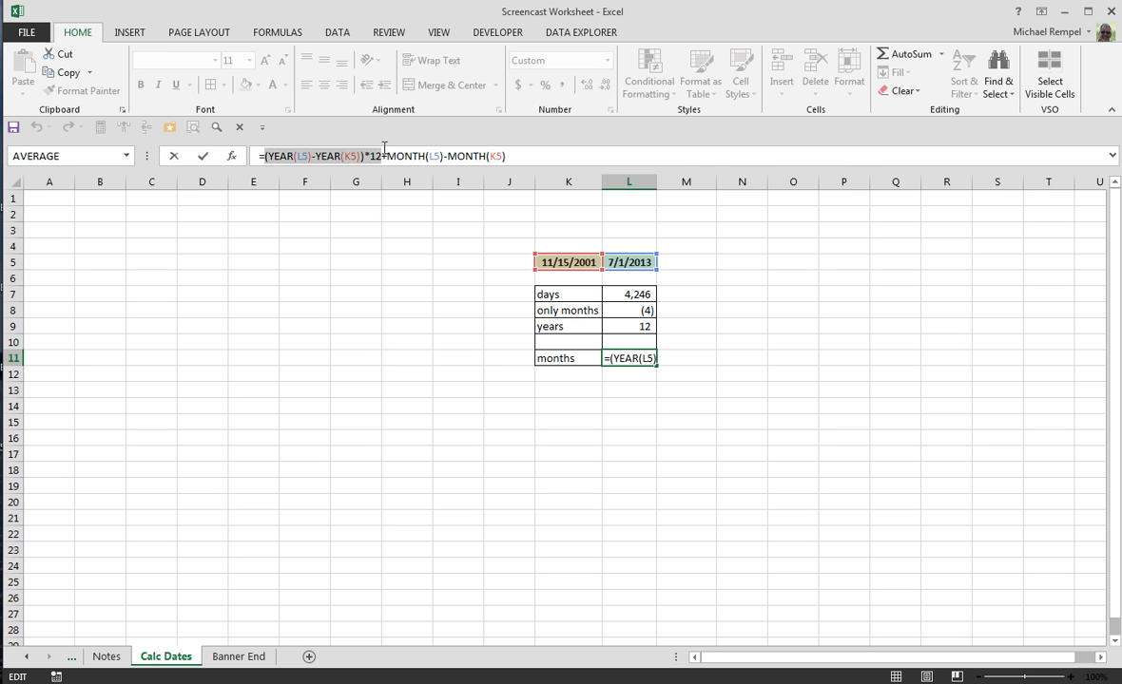
{"action": "key", "text": "F9"}
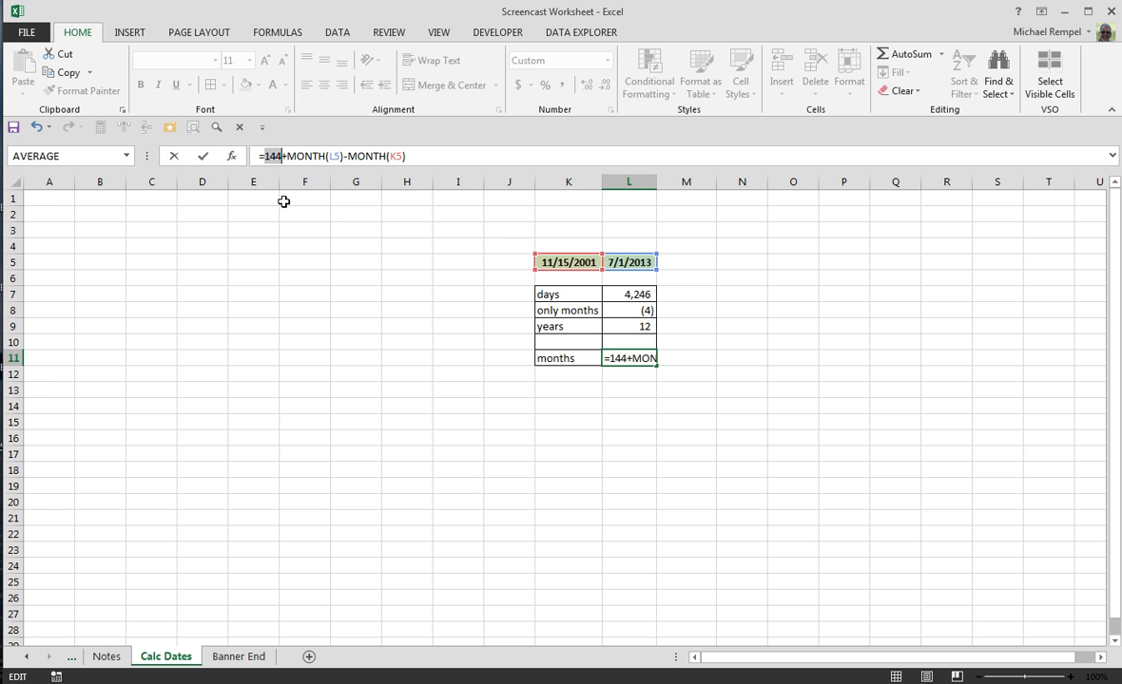
{"action": "key", "text": "Escape"}
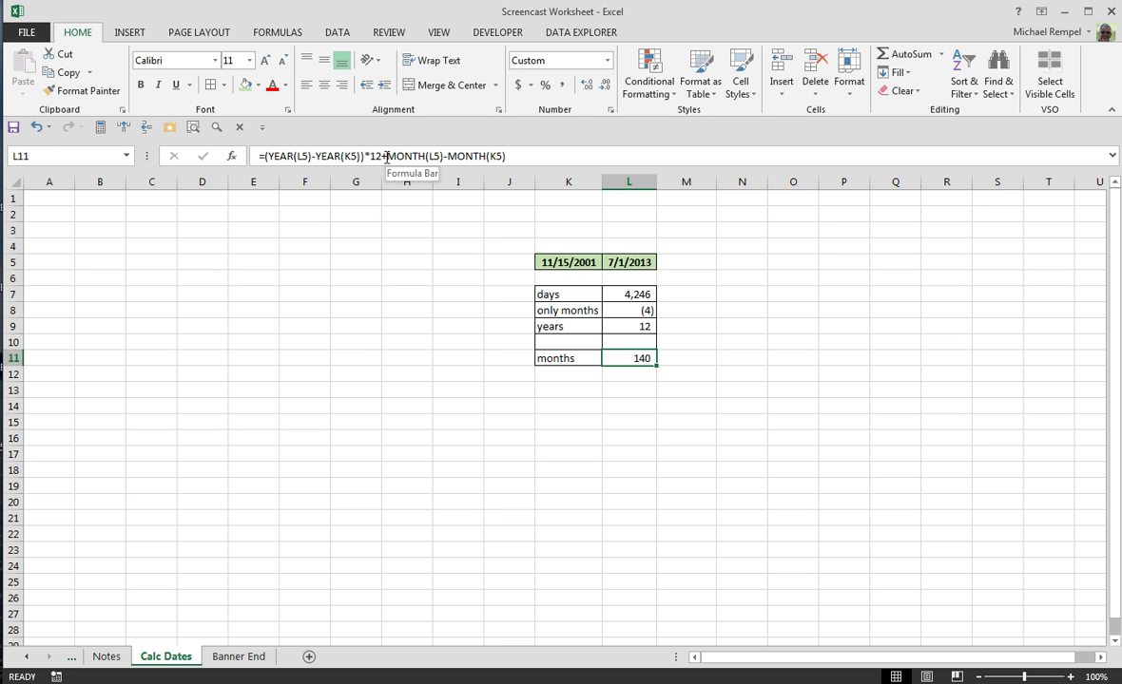
{"action": "left_click_drag", "start_coordinate": [387, 156], "coordinate": [532, 177]}
{"action": "key", "text": "F9"}
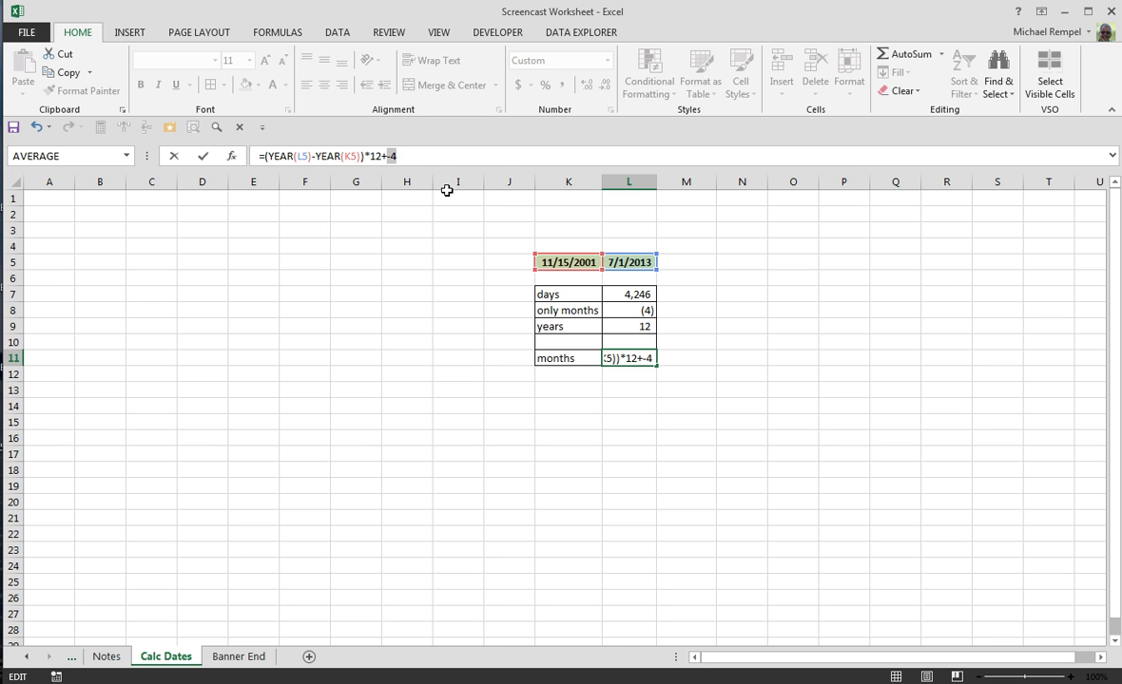
{"action": "key", "text": "Escape"}
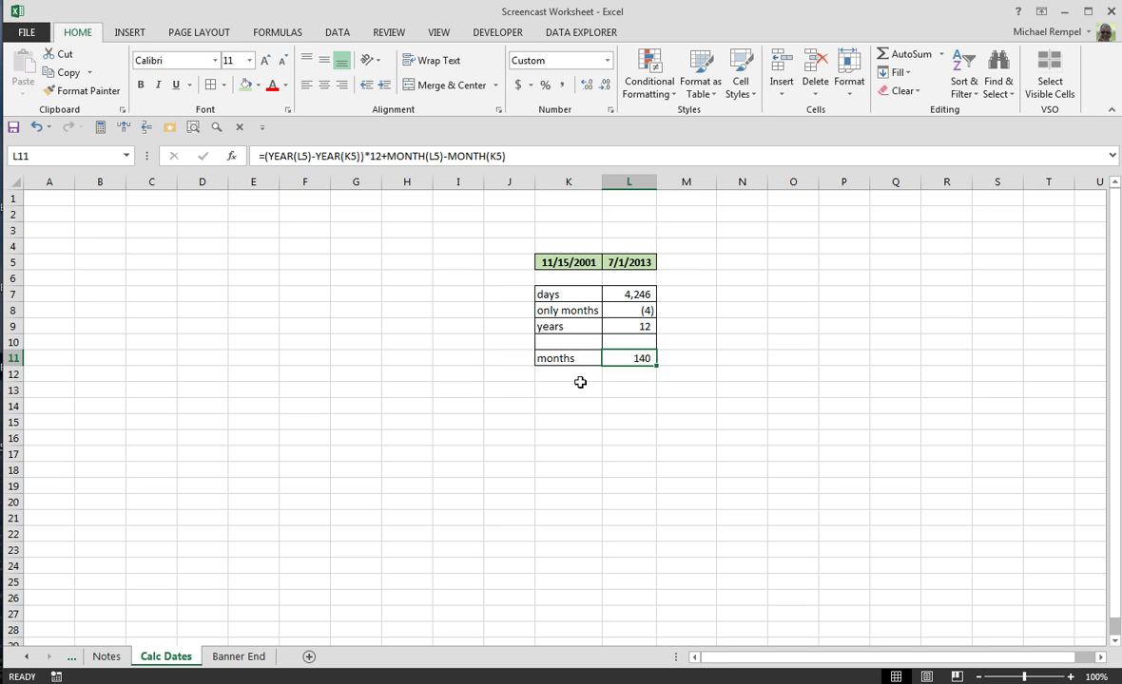
- Switch to the Banner End sheet with the Excel Bytes banner
{"action": "left_click", "coordinate": [240, 658]}
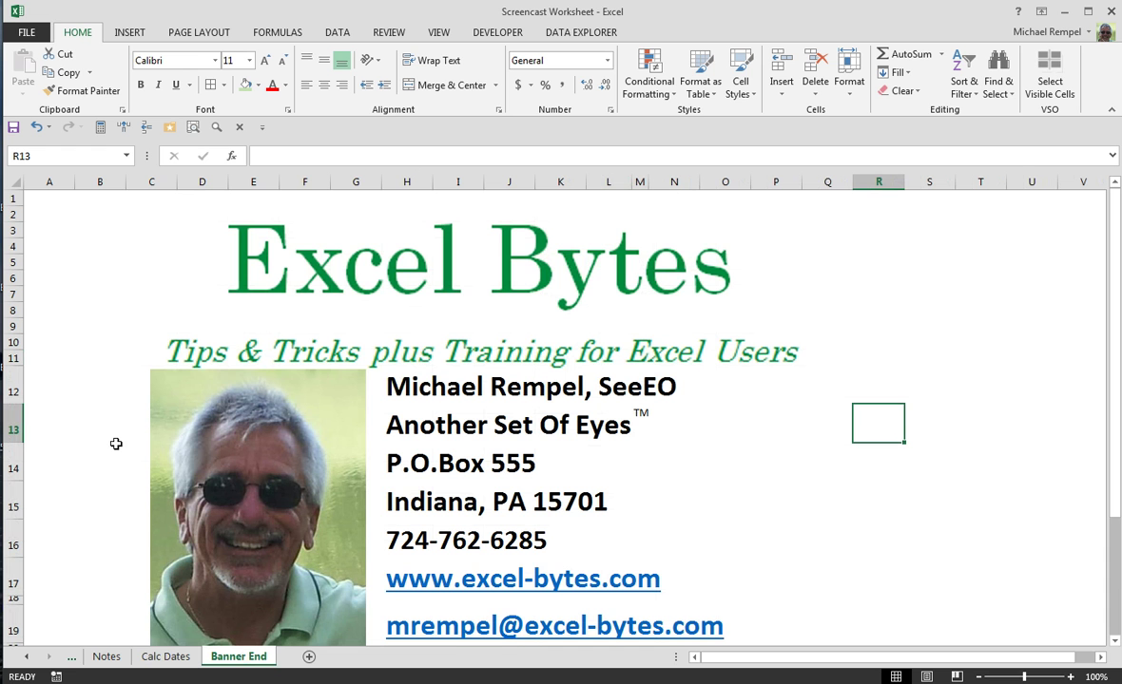